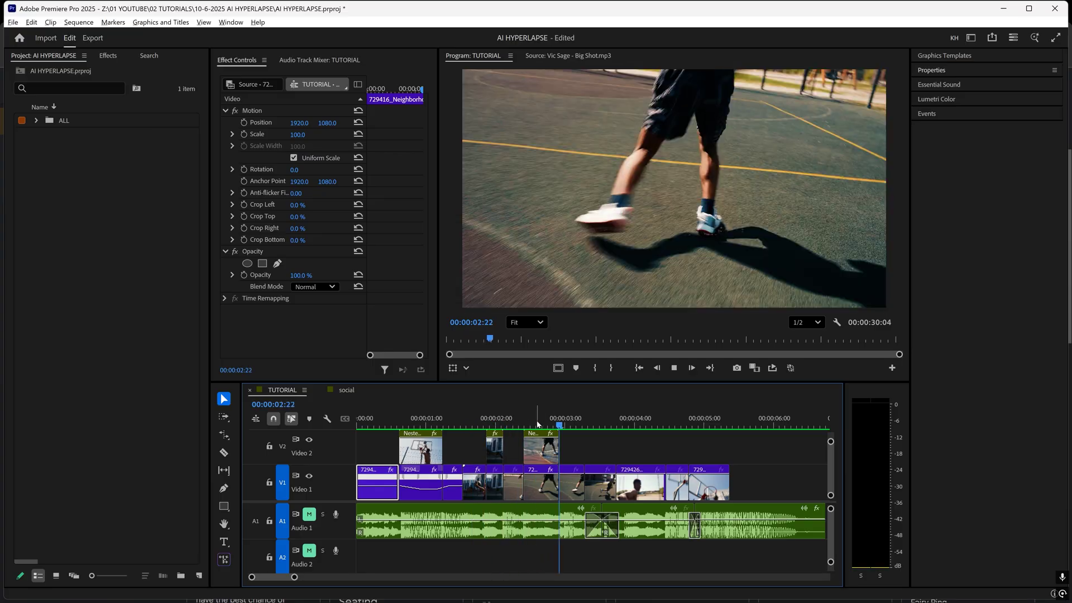
Scrub back through the opening clips and play the sequence toward the basketball shot near 00:02:16
mouse_move(537, 422)
mouse_down()
mouse_move(517, 422)
mouse_move(549, 422)
mouse_move(524, 422)
mouse_up()
key(space)
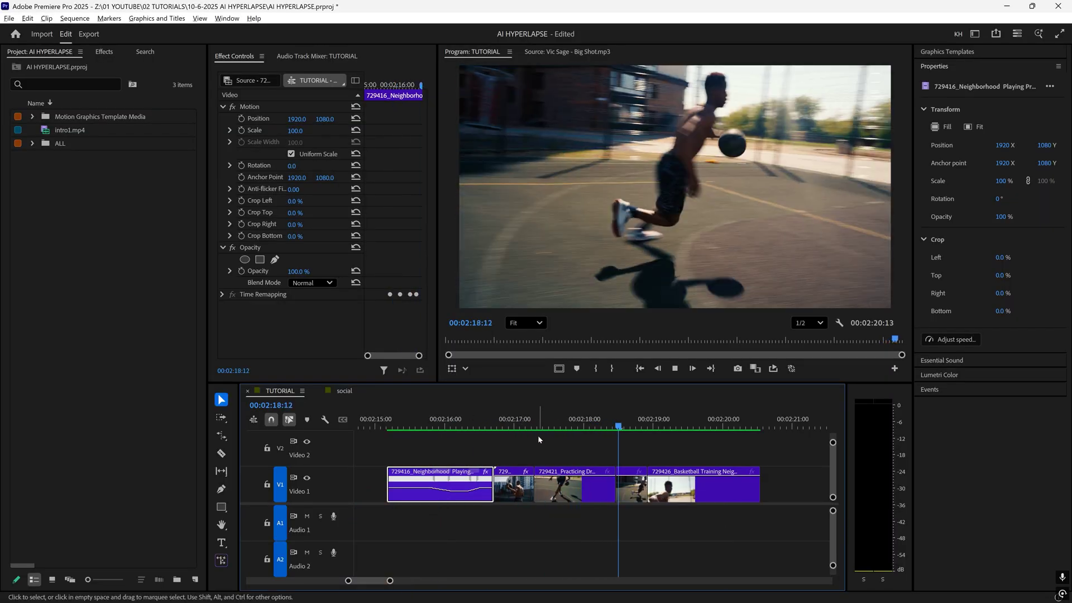
Razor-cut the shooting clip at 00:02:15:22 and again at 00:02:16:00
click(440, 425)
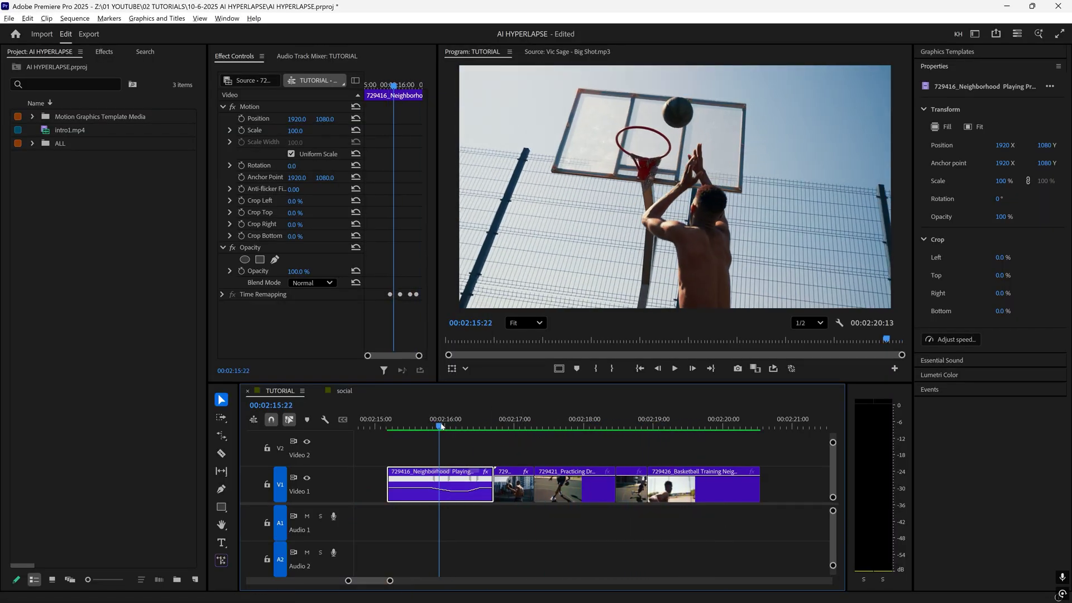
drag(440, 426, 435, 427)
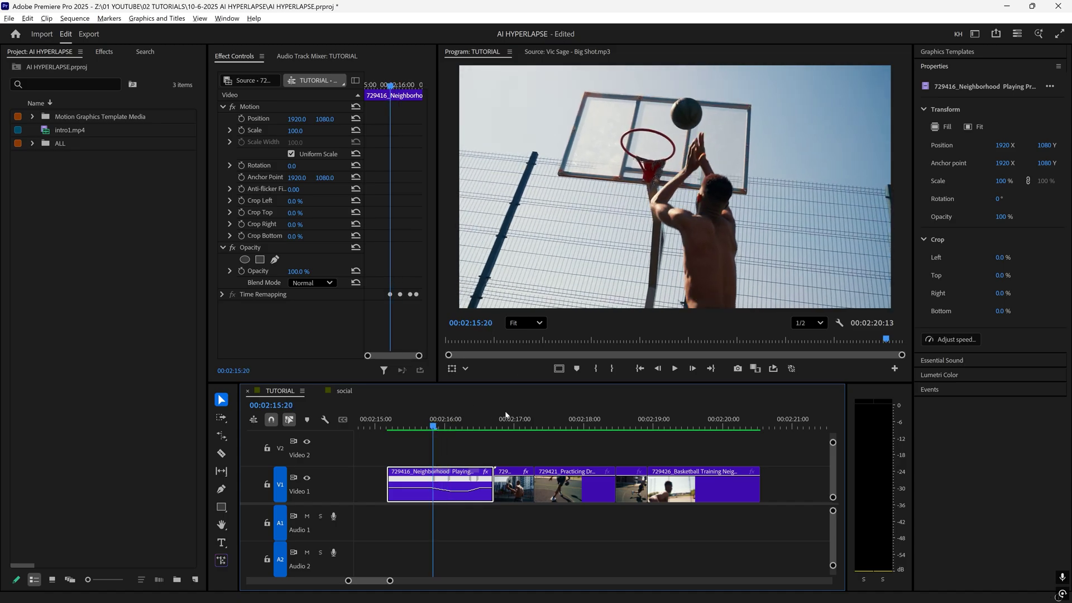
key(c)
click(437, 486)
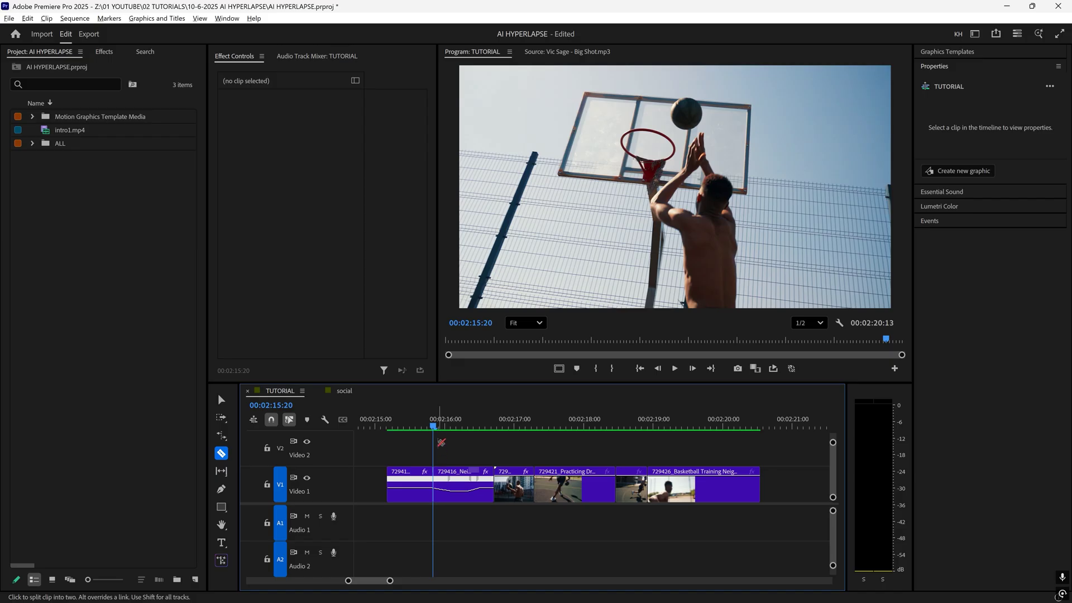
click(448, 428)
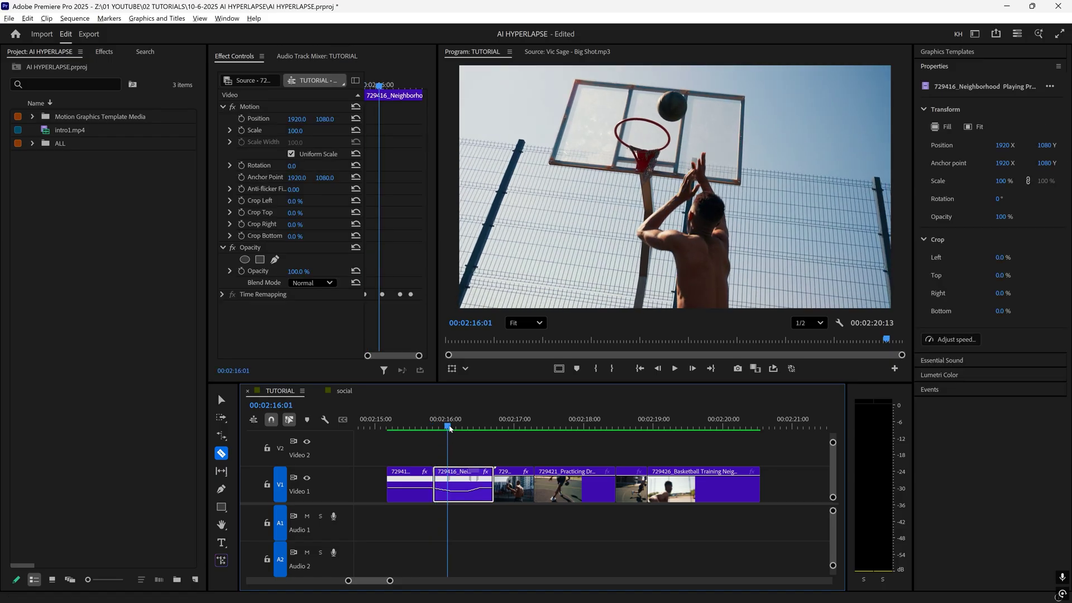
mouse_move(449, 428)
mouse_down()
mouse_move(472, 429)
mouse_move(457, 430)
mouse_up()
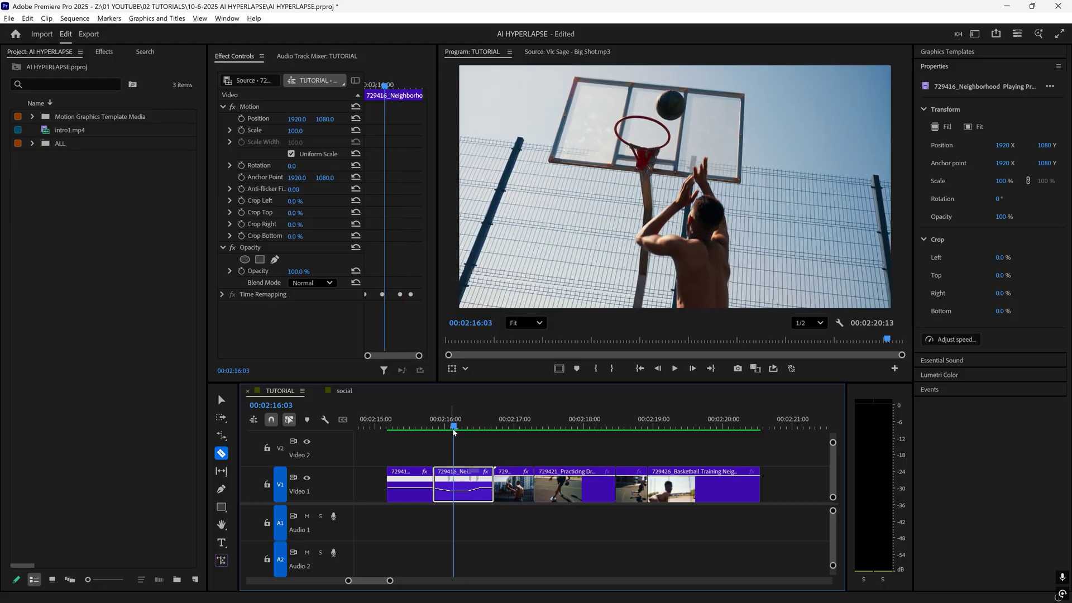
click(452, 483)
Select the seven-frame piece between the cuts and mark it as the In/Out range
key(v)
click(445, 426)
drag(445, 426, 439, 426)
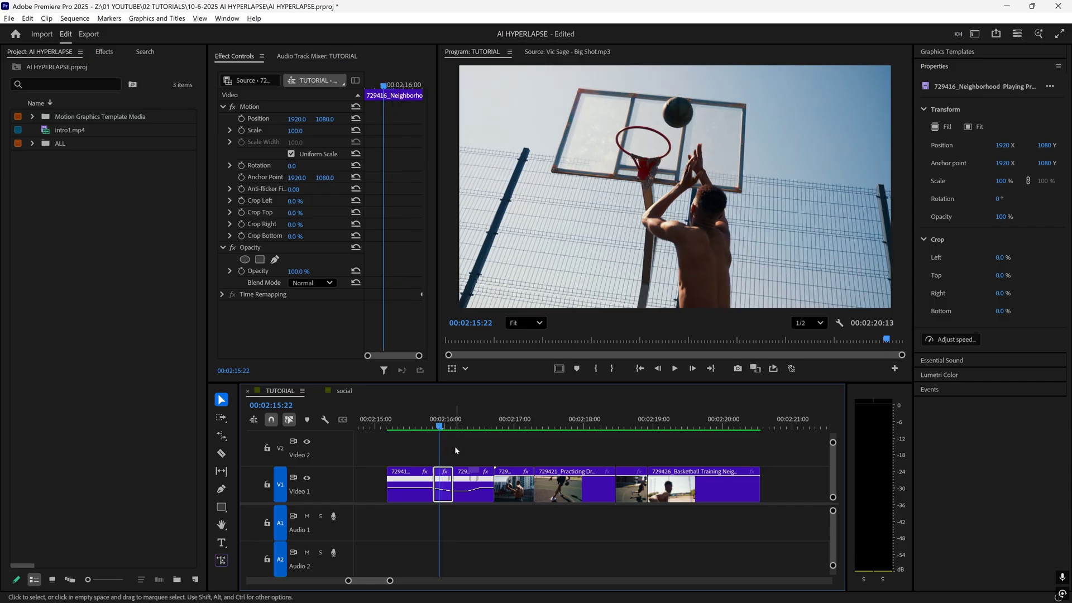
key(x)
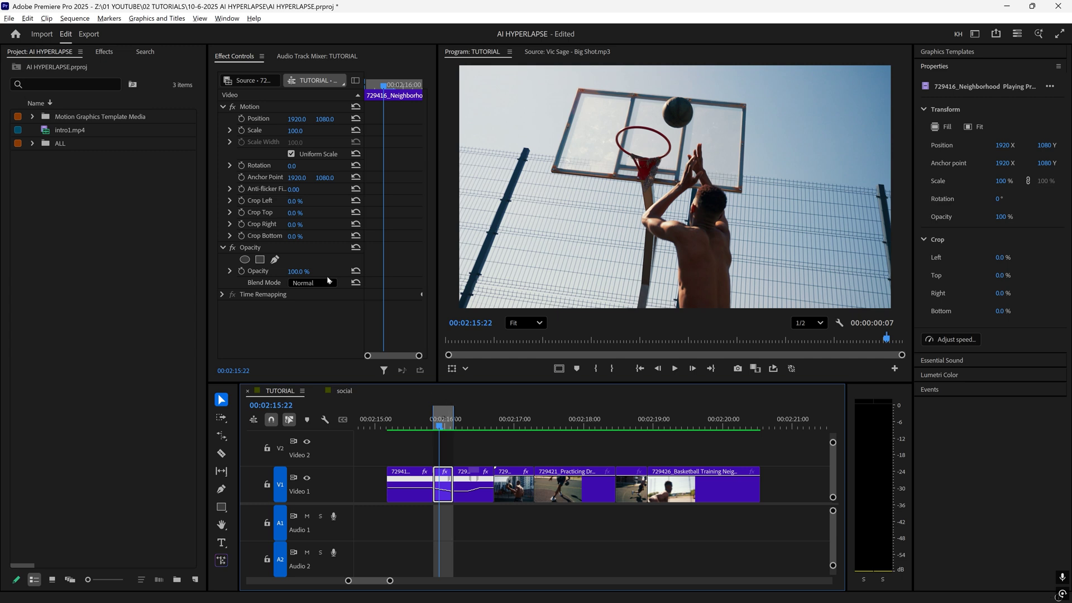
Export the marked range as a PNG image sequence named basketball and start encoding
click(9, 18)
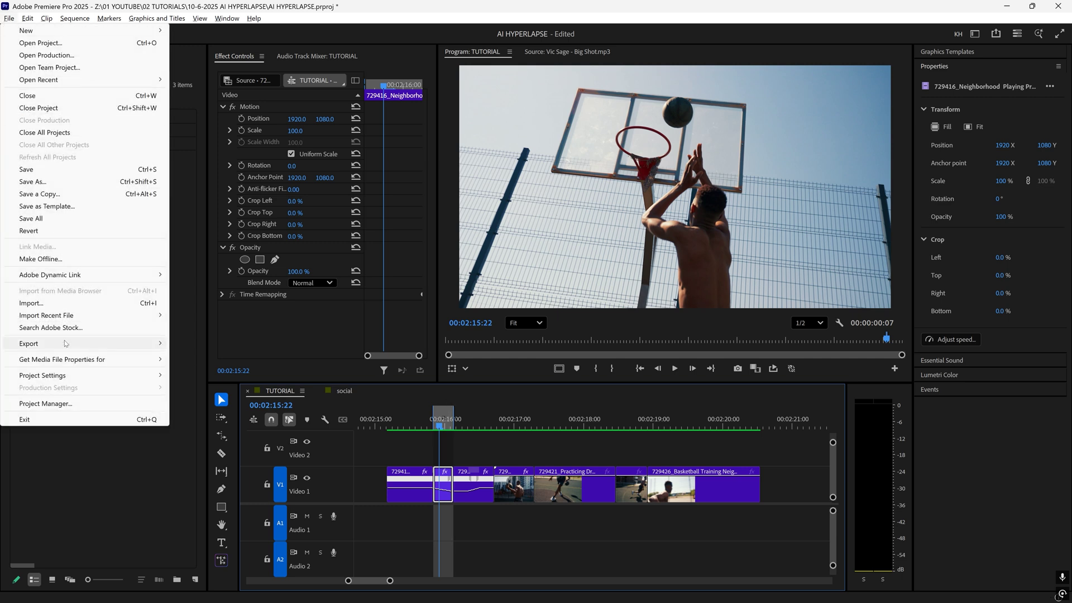
mouse_move(65, 342)
click(224, 342)
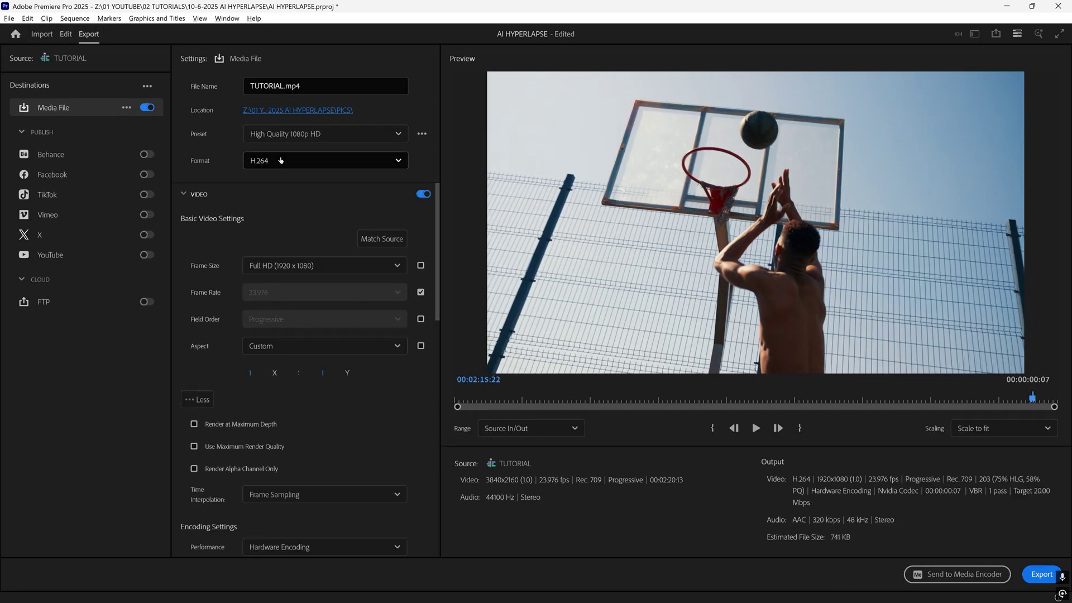
click(296, 168)
scroll(331, 303, down, 6)
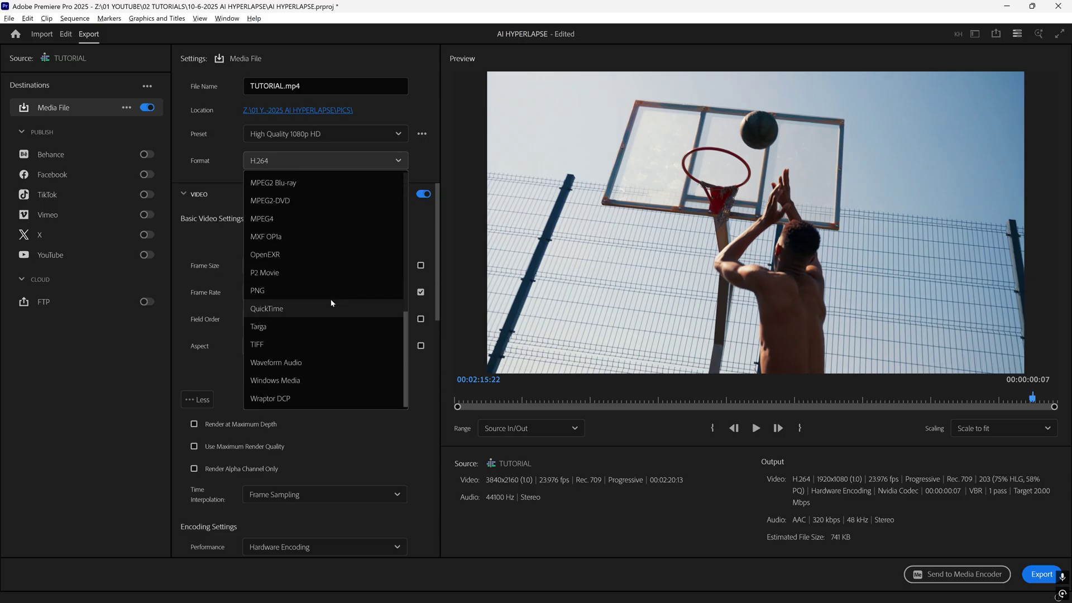
click(312, 290)
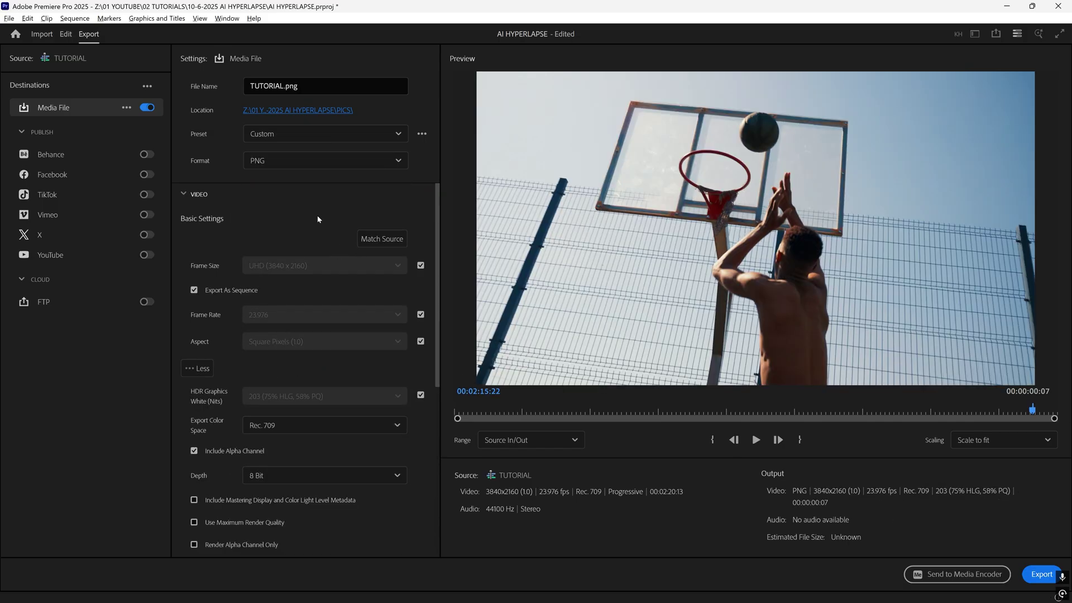
double_click(266, 86)
text(basketball)
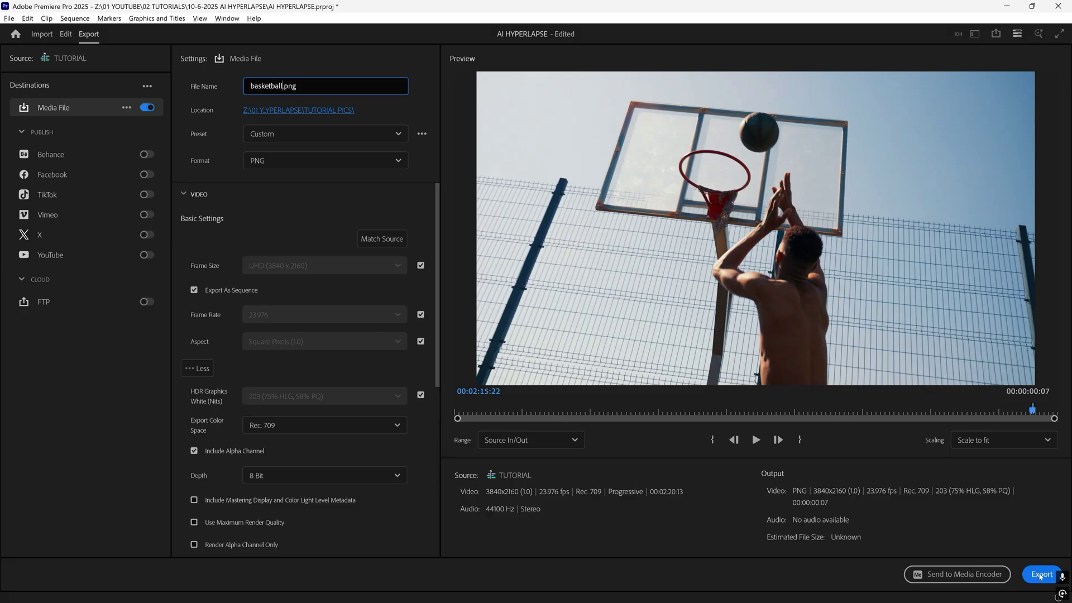
click(1041, 575)
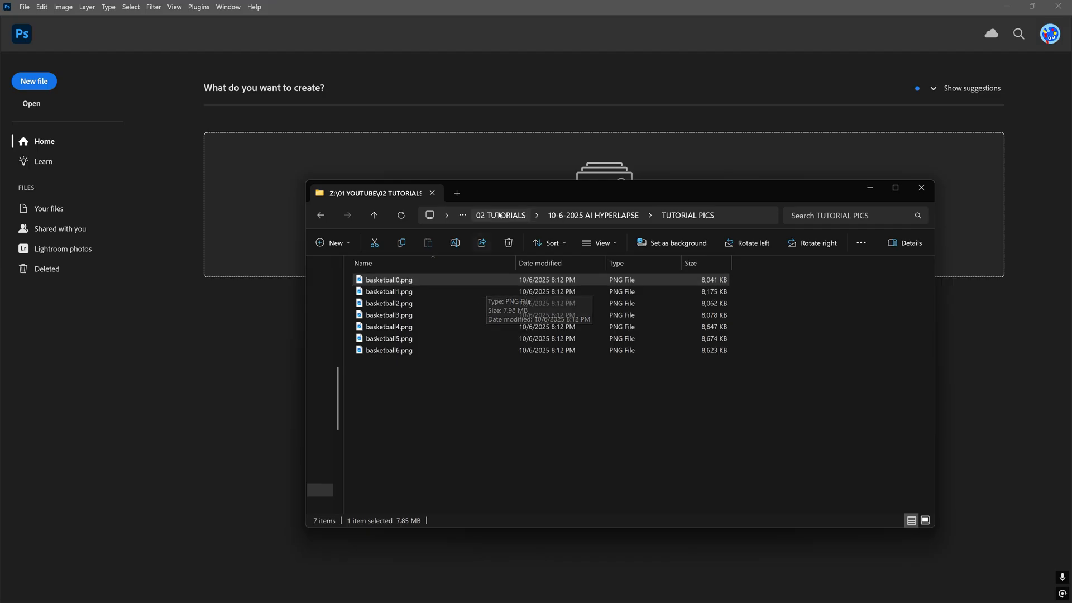
Open basketball0.png in Photoshop and enable the Contextual Task Bar
drag(505, 200, 530, 199)
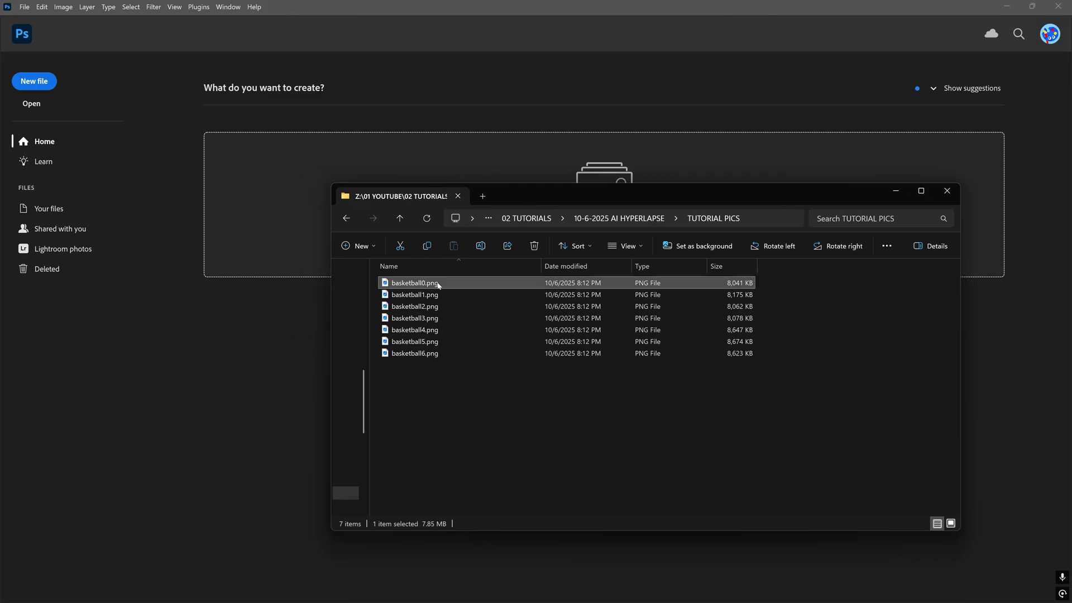
drag(438, 283, 263, 282)
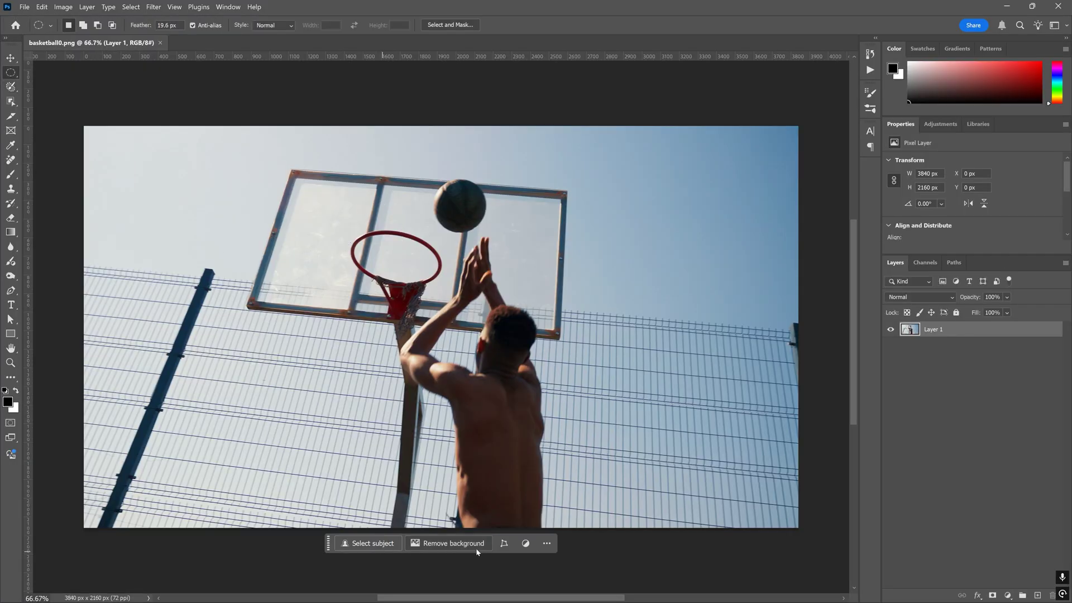
click(228, 6)
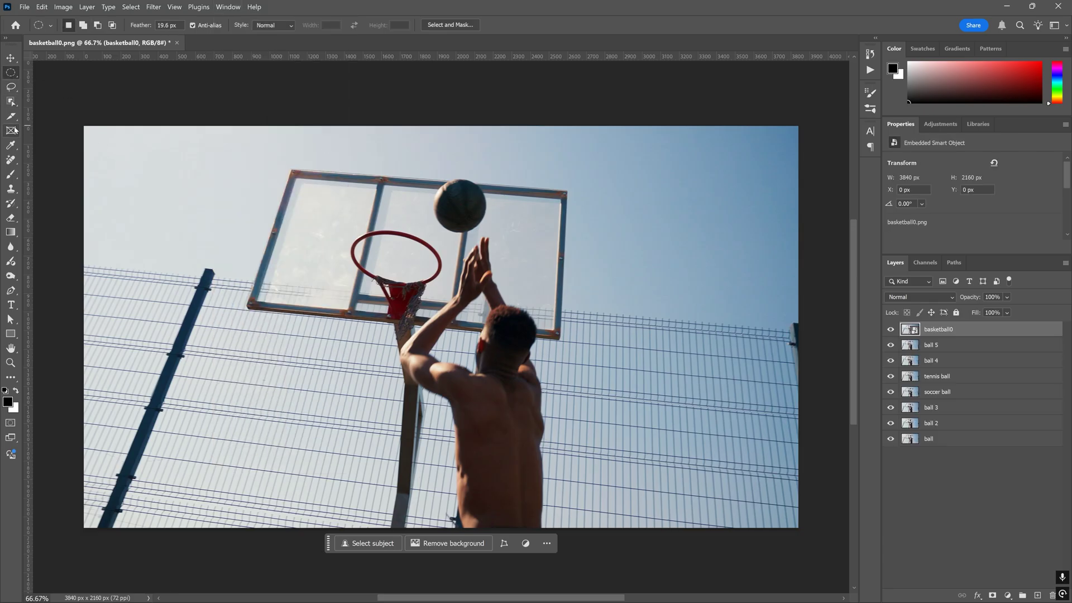
Try object, oval and lasso selections, ending with a lasso selection around the basketball
click(12, 101)
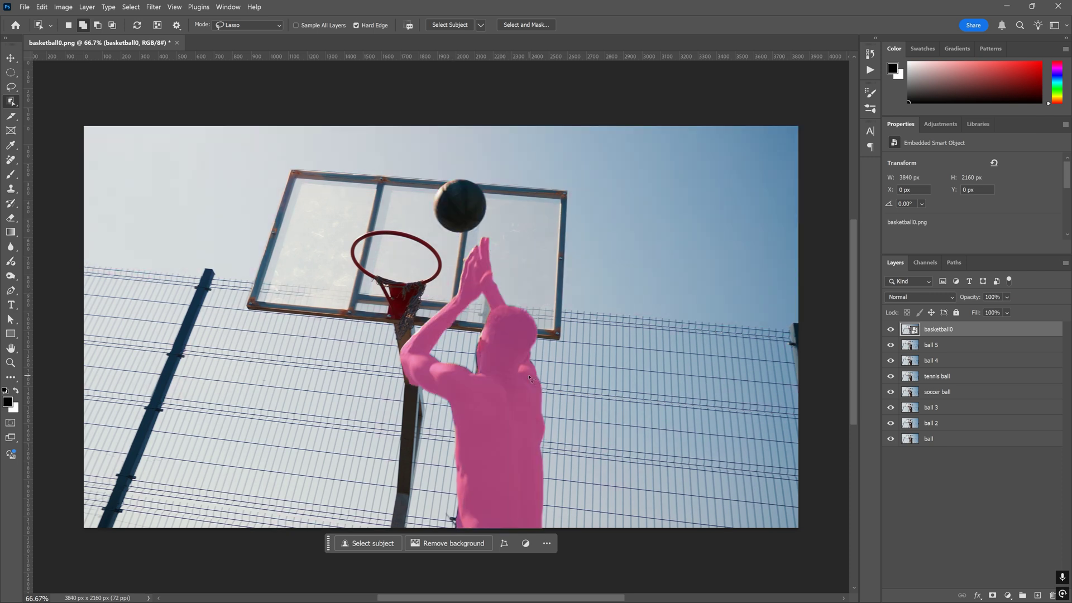
click(11, 87)
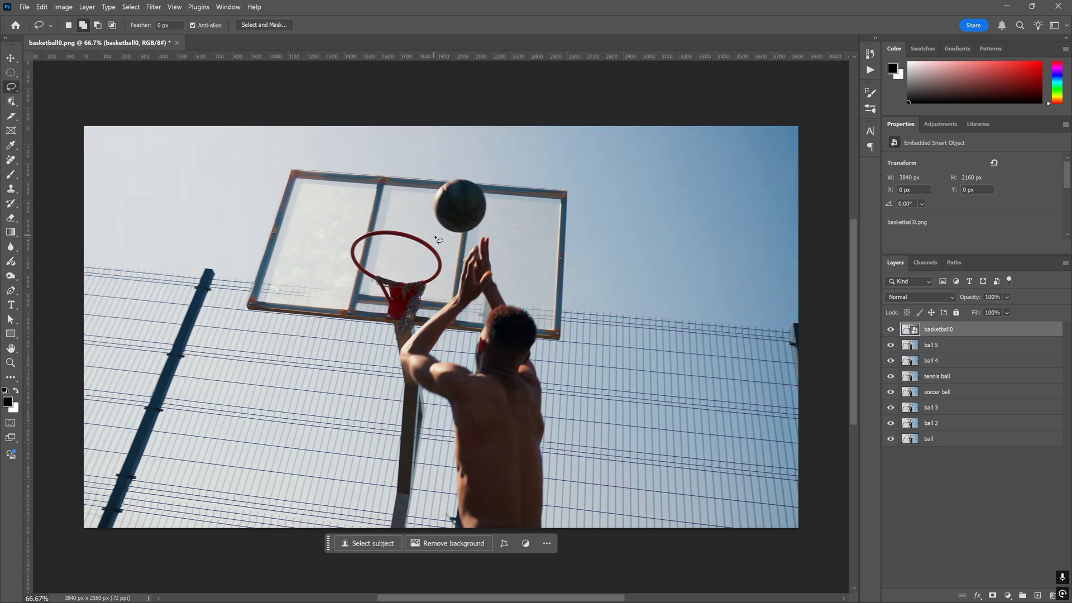
drag(498, 212, 479, 240)
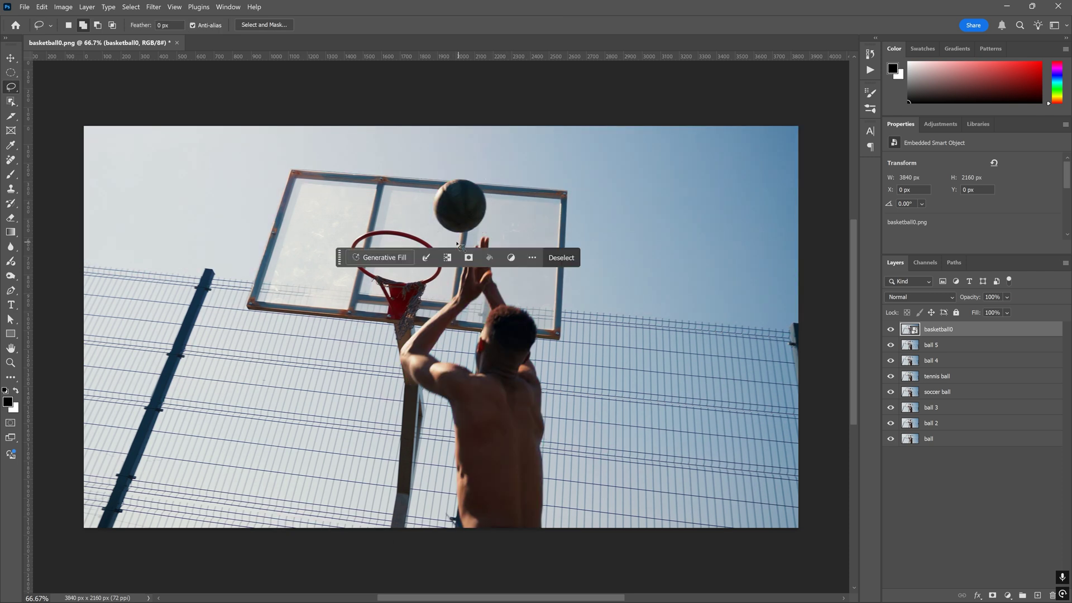
right_click(10, 72)
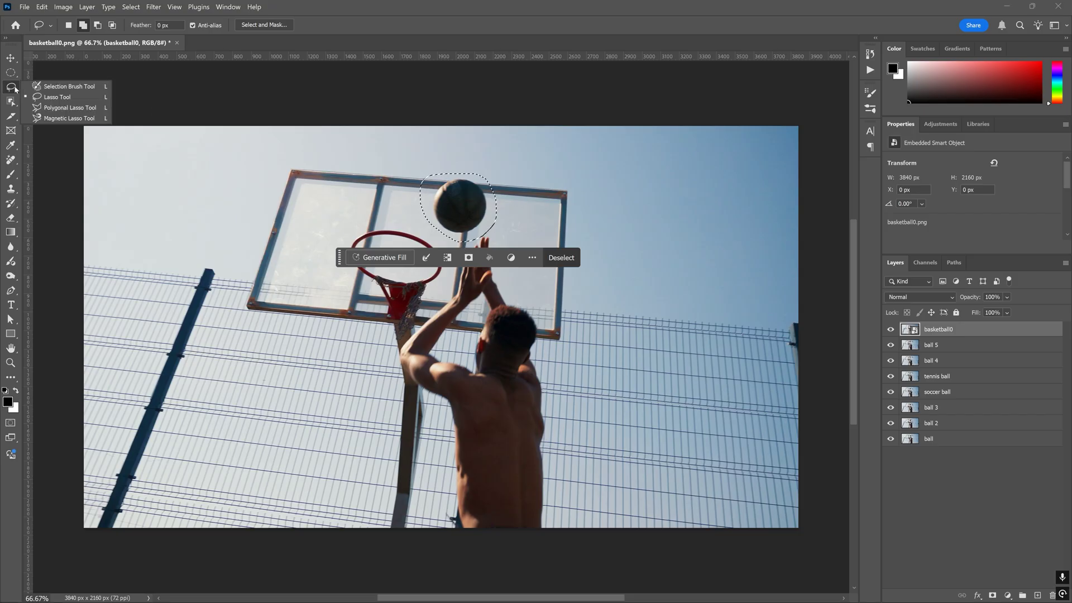
click(45, 86)
drag(417, 160, 491, 230)
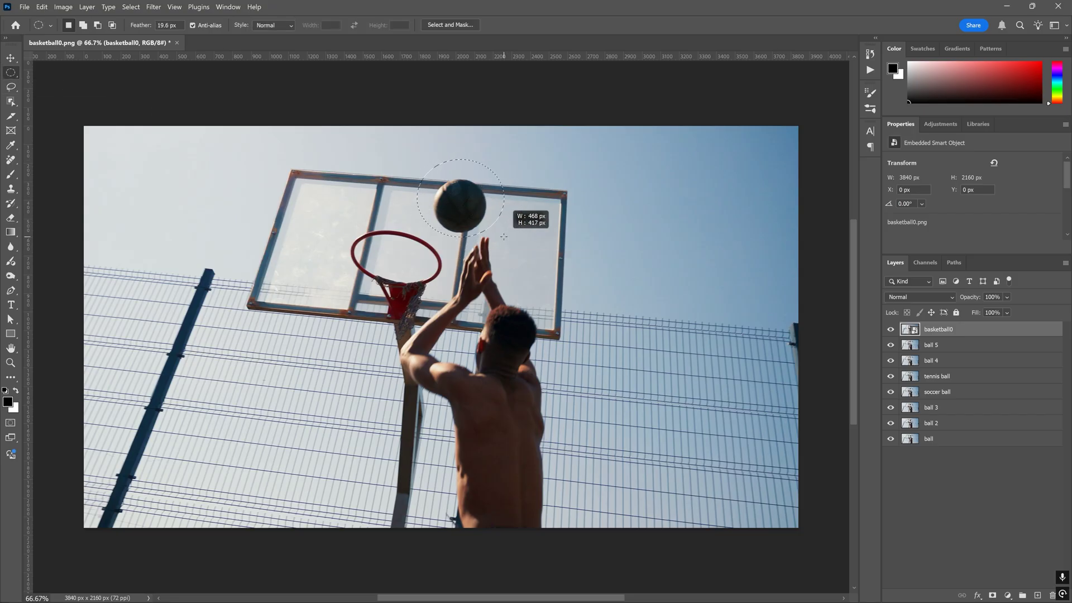
key(l)
click(446, 197)
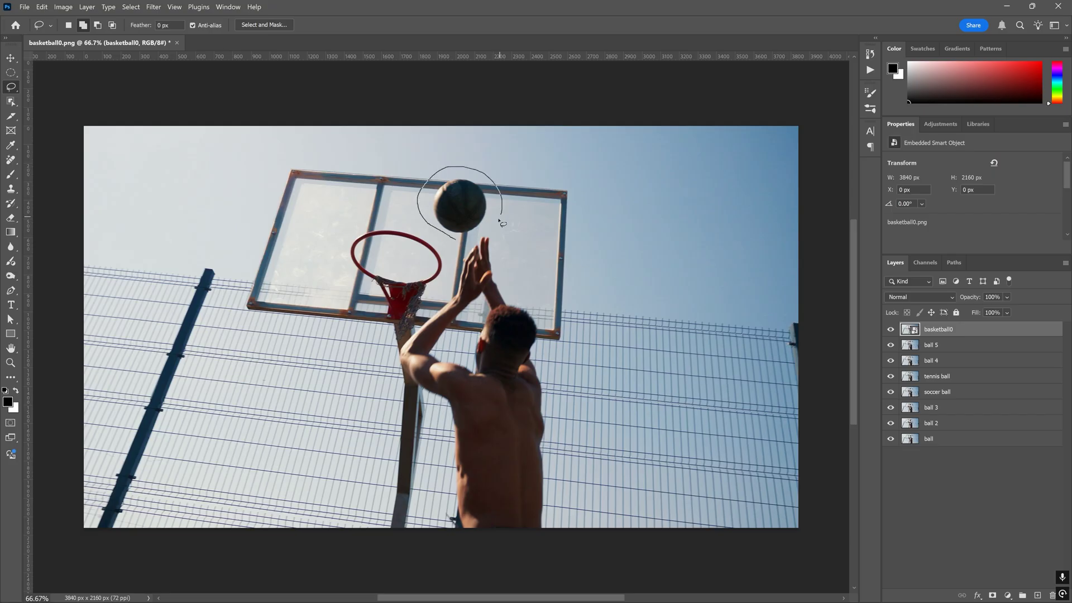
drag(455, 241, 456, 242)
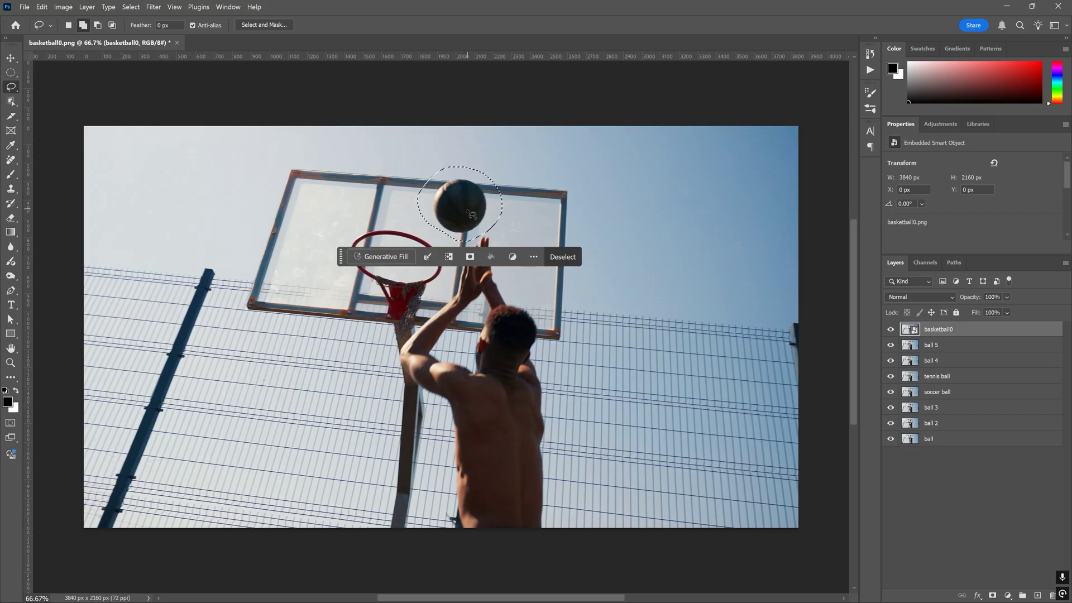
mouse_move(461, 241)
mouse_down()
mouse_move(427, 225)
mouse_move(481, 217)
mouse_up()
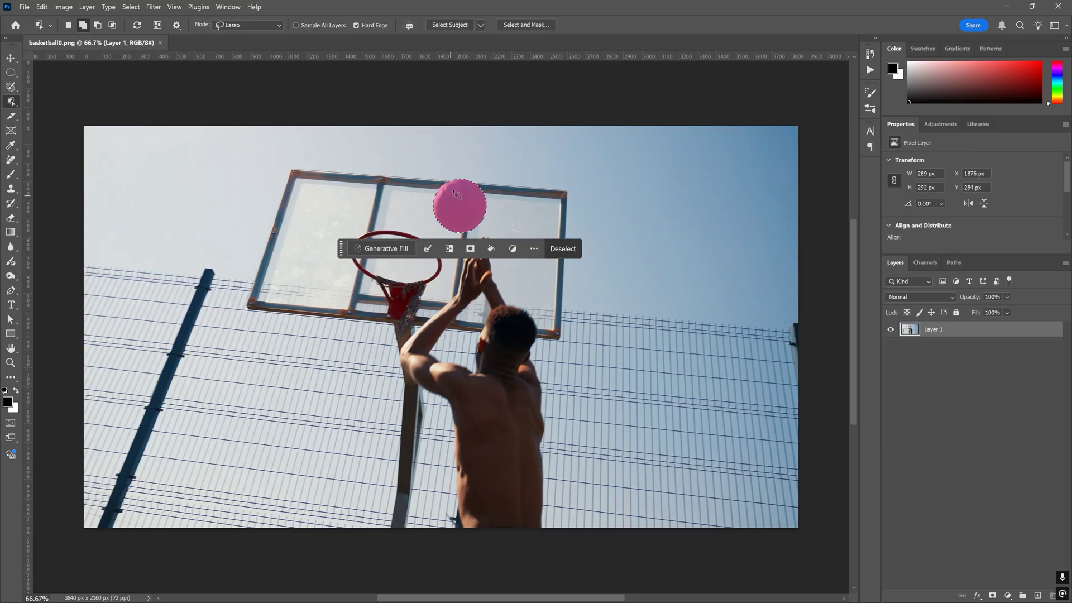
Generative-fill the selection with prompt 'ball' for a white ball, then merge both layers into layer ball
click(480, 24)
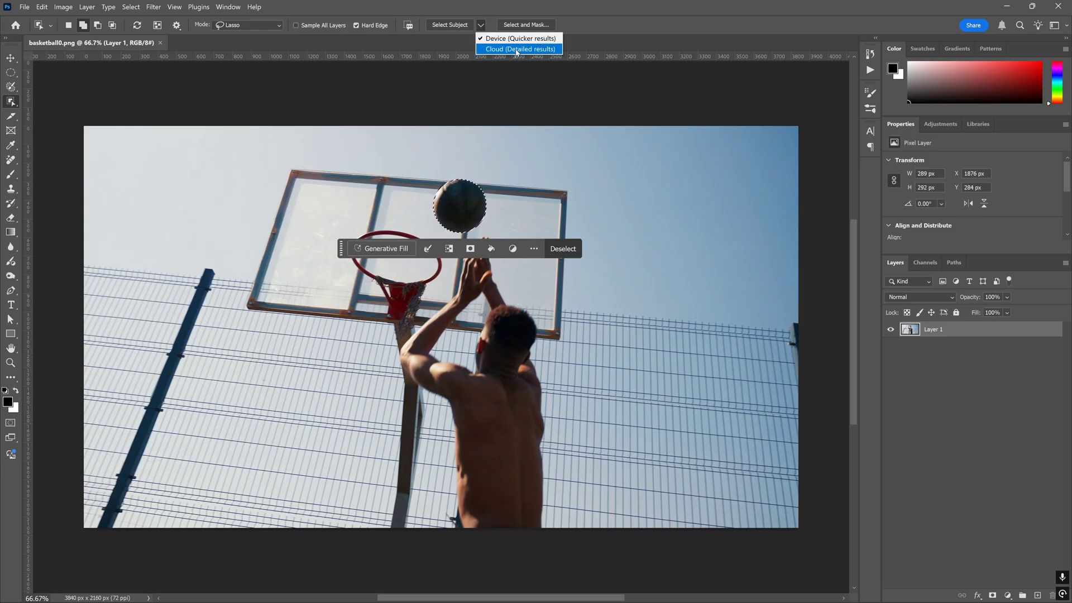
click(516, 49)
click(381, 249)
text(ball)
key(Return)
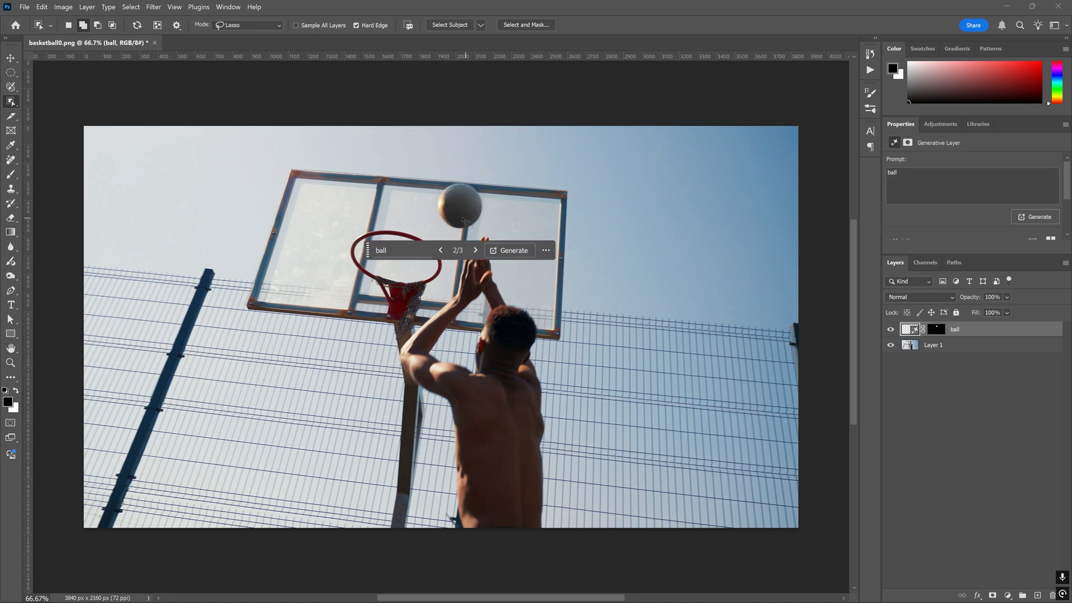
click(475, 250)
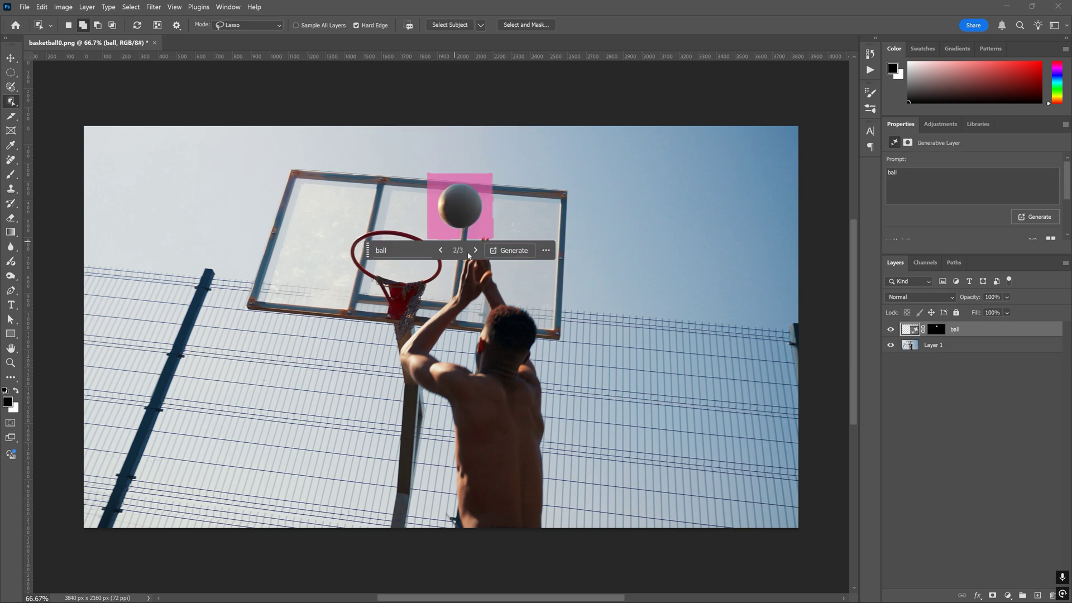
shift+click(956, 346)
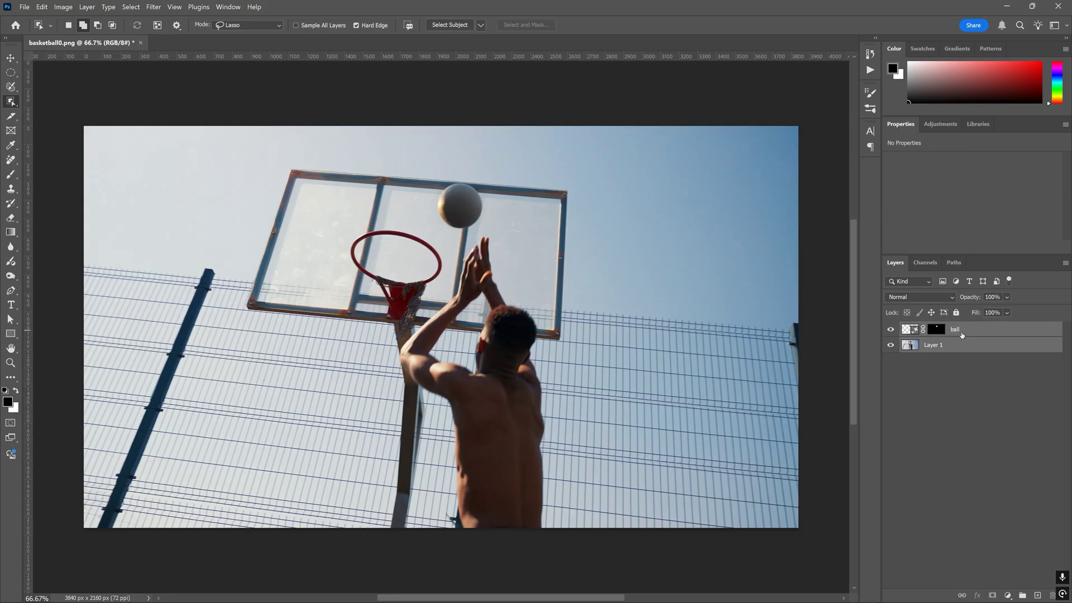
key(ctrl+e)
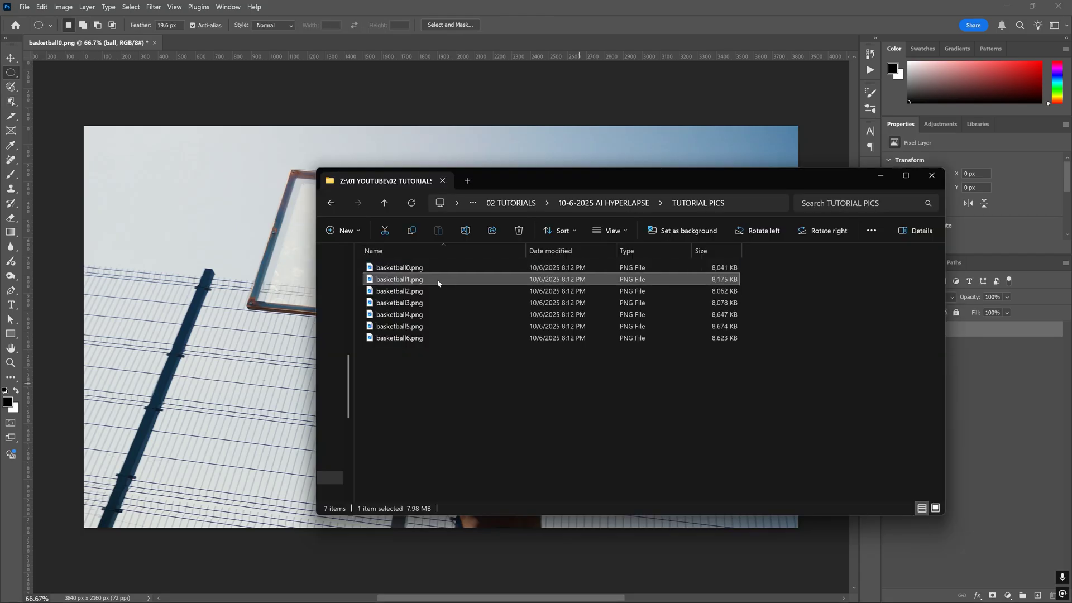
Place basketball1, ellipse-select its ball, generate 'ball', and merge the result as layer ball 2
drag(438, 283, 349, 197)
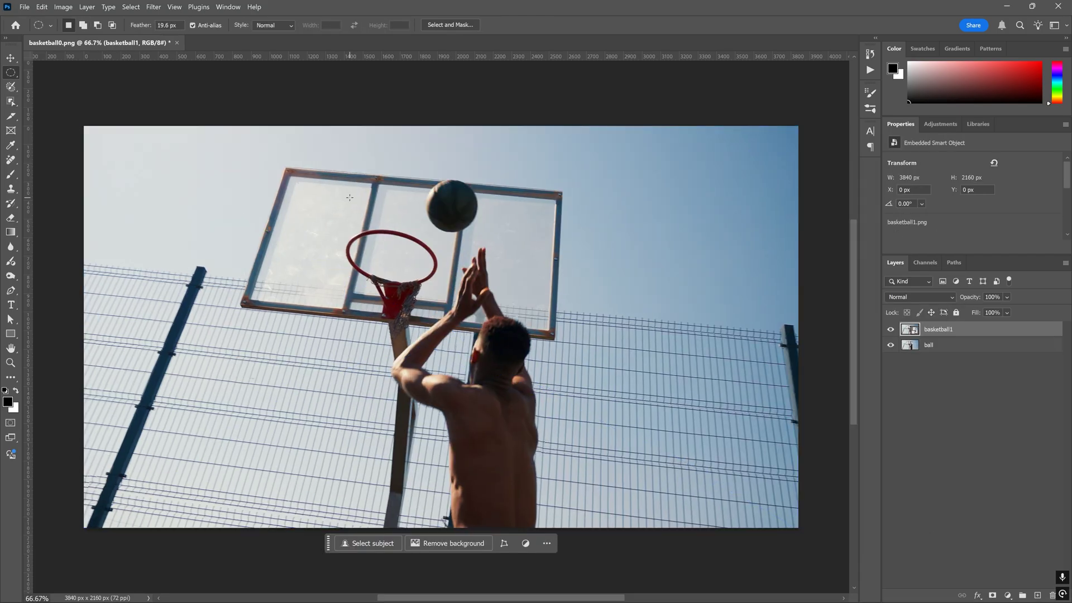
click(11, 101)
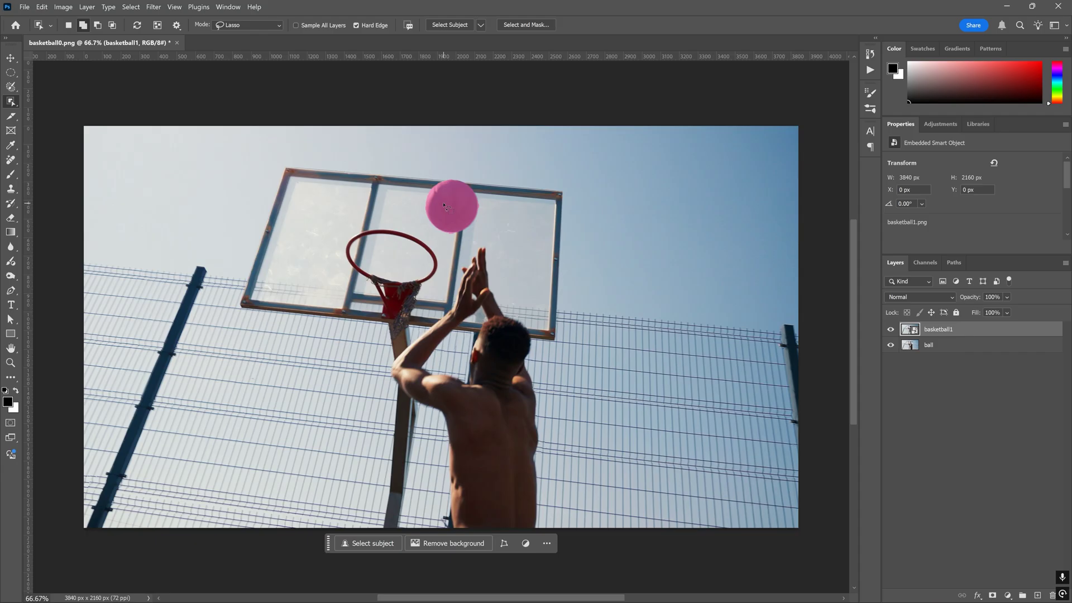
key(m)
drag(413, 168, 491, 244)
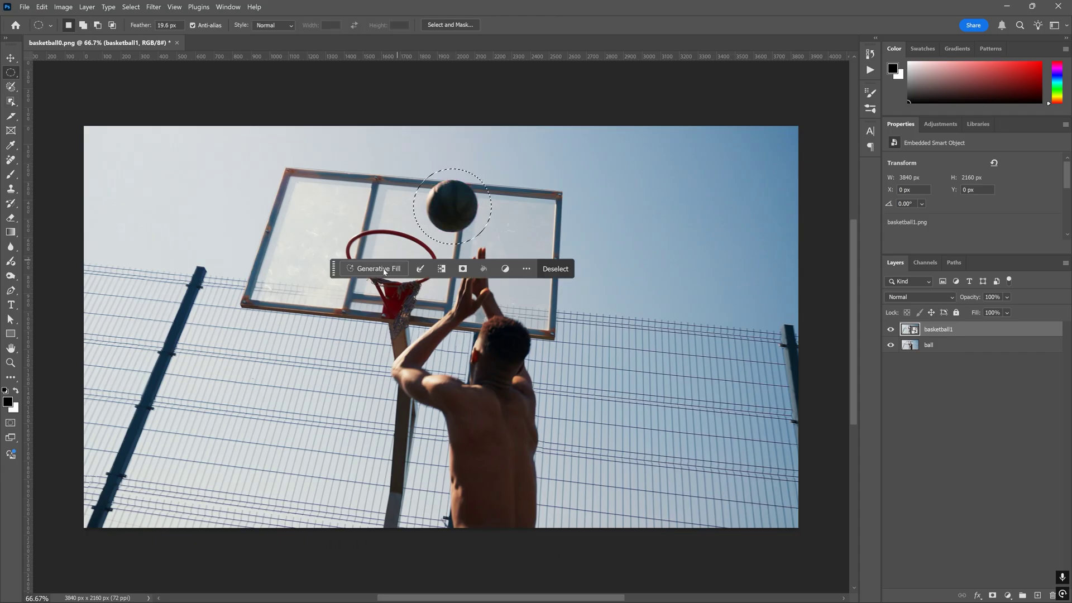
click(378, 268)
text(ball)
key(Return)
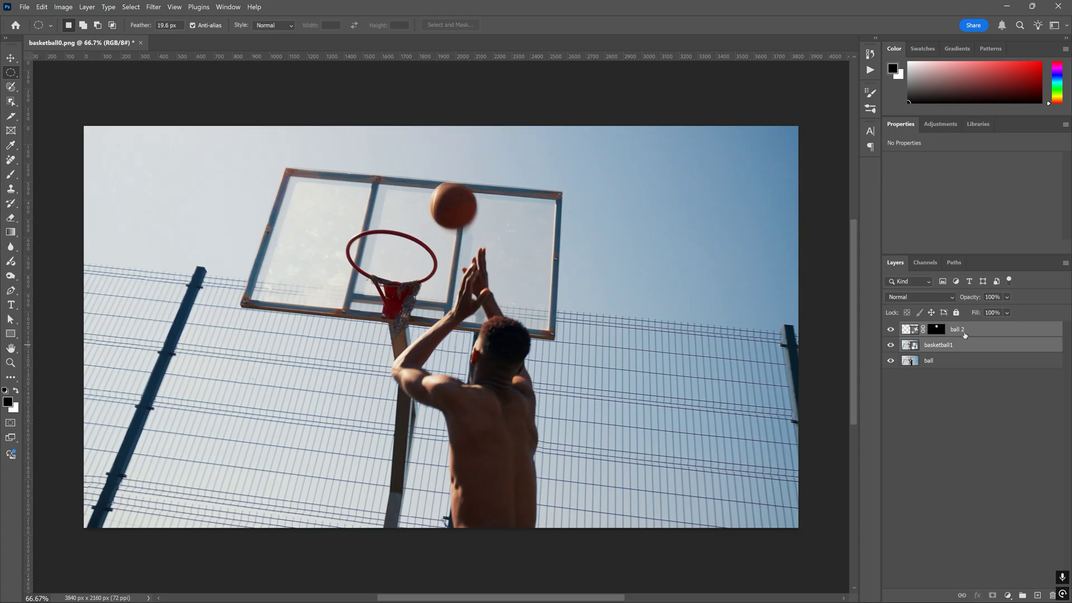
right_click(965, 334)
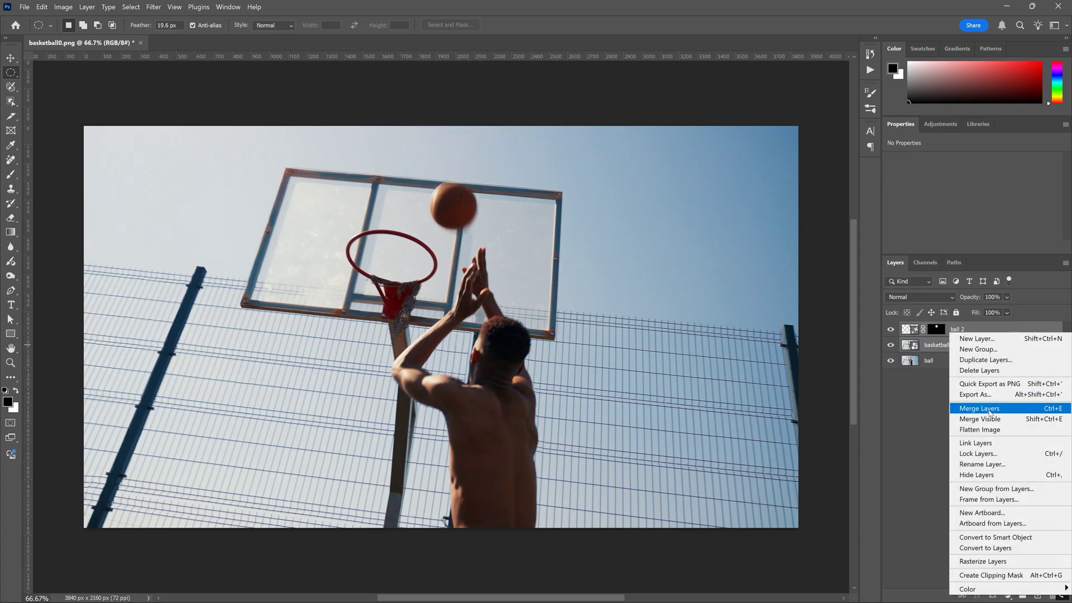
click(989, 413)
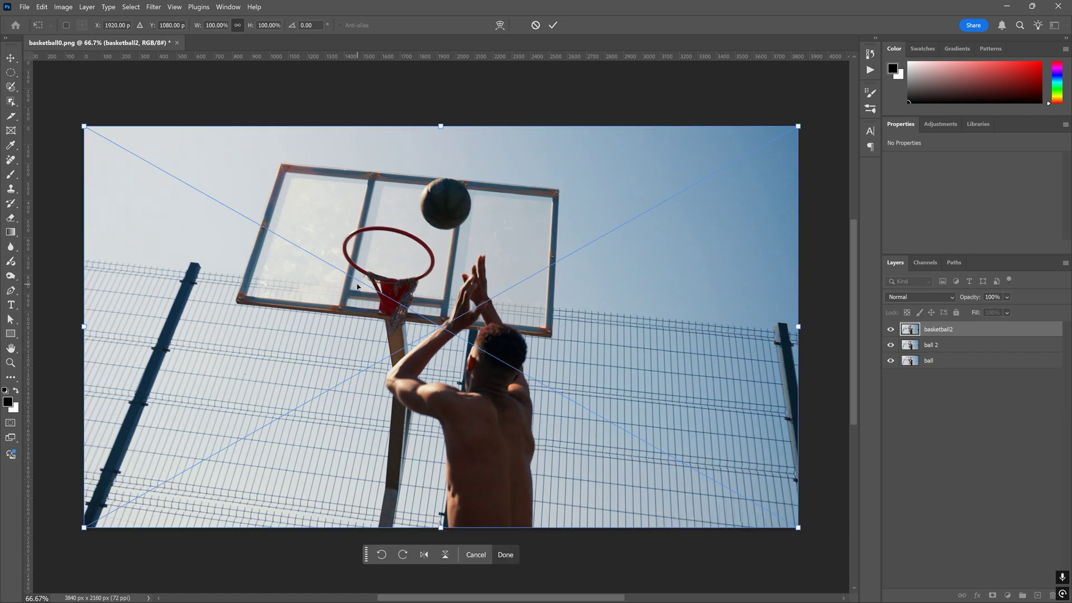
Place the basketball2 frame, select its ball, and generate 'soccer ball' variants to replace it
key(Return)
drag(461, 209, 469, 221)
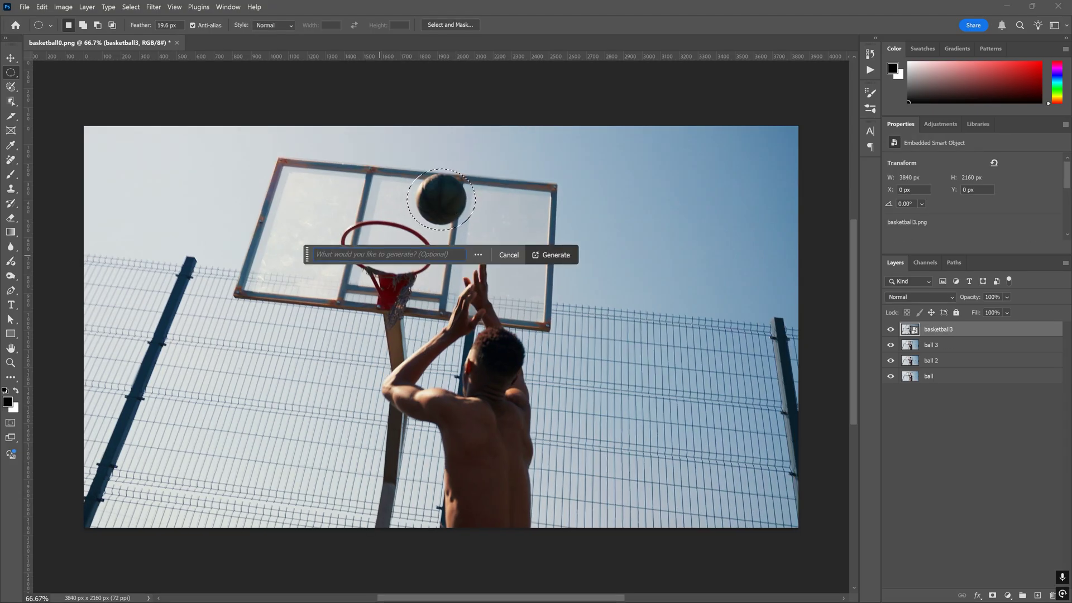
text(soccer ball)
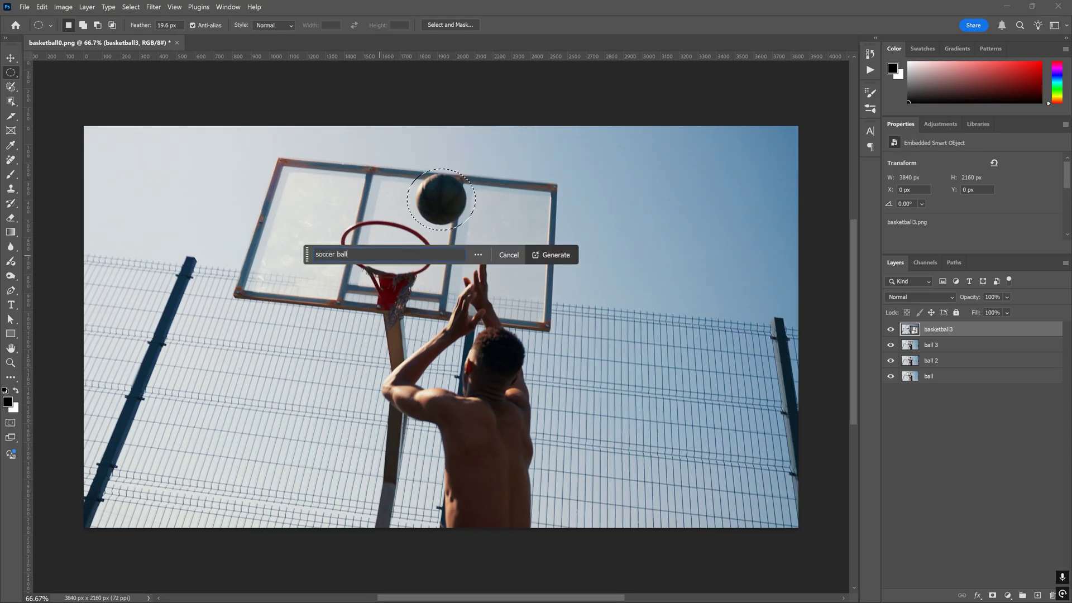
key(Return)
click(457, 258)
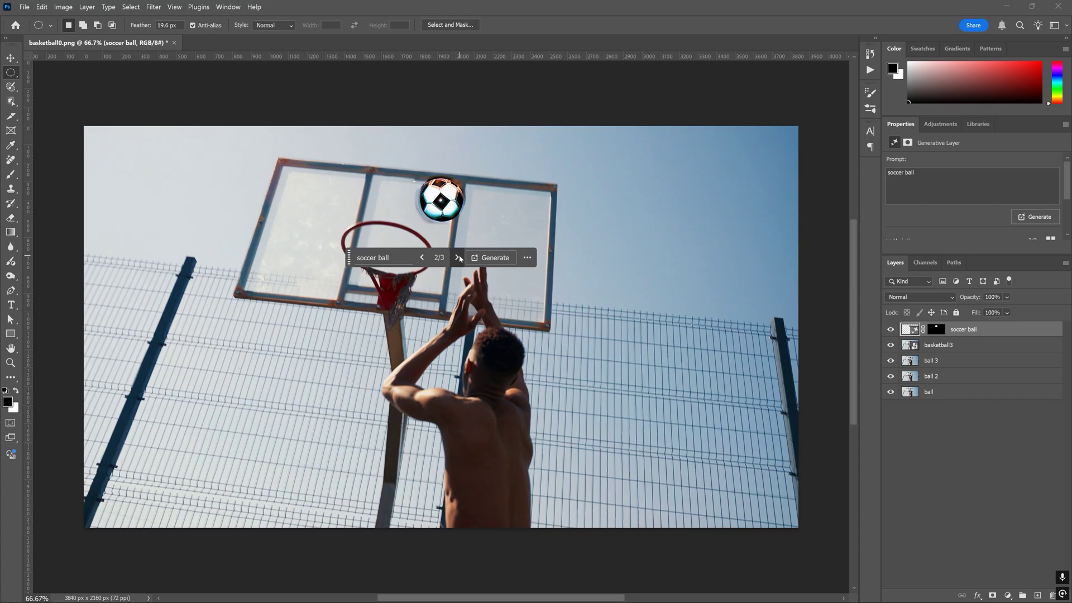
click(459, 258)
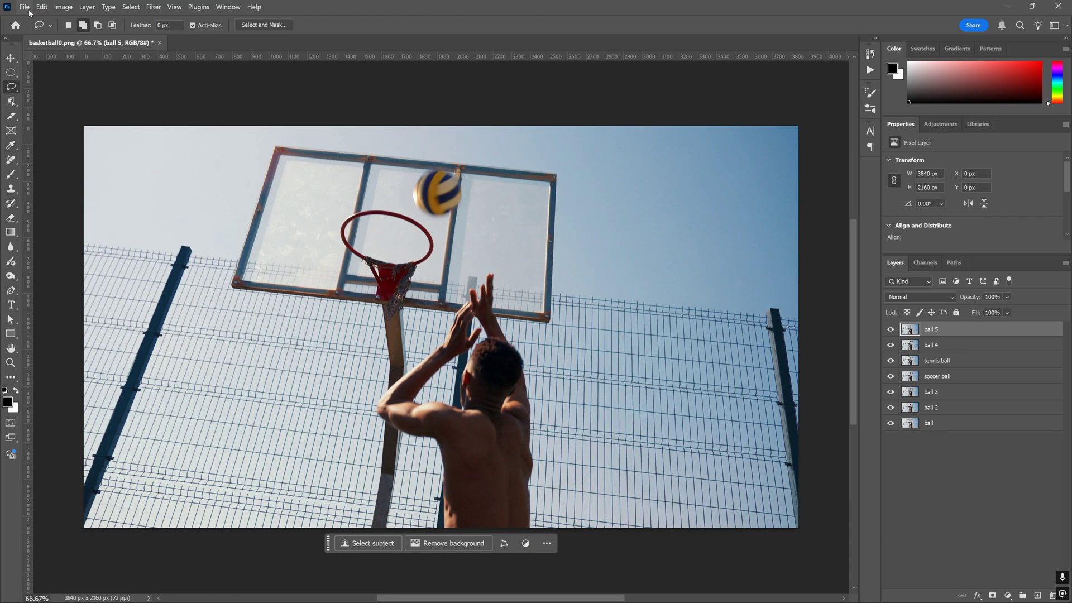
Export all ball layers as separate JPEG files with Layers to Files
click(26, 8)
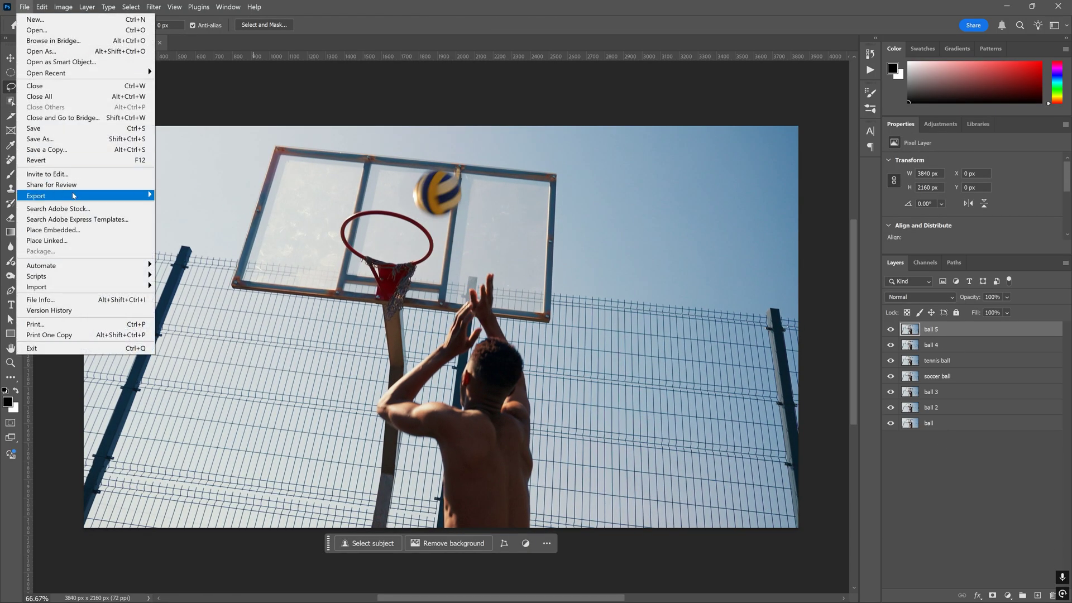
mouse_move(101, 195)
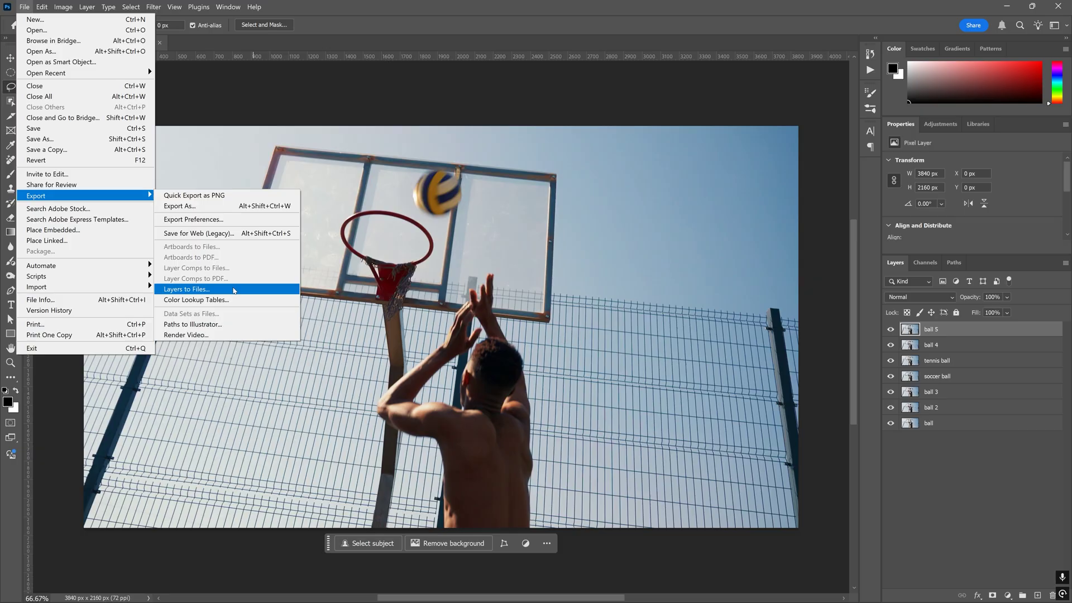
click(233, 289)
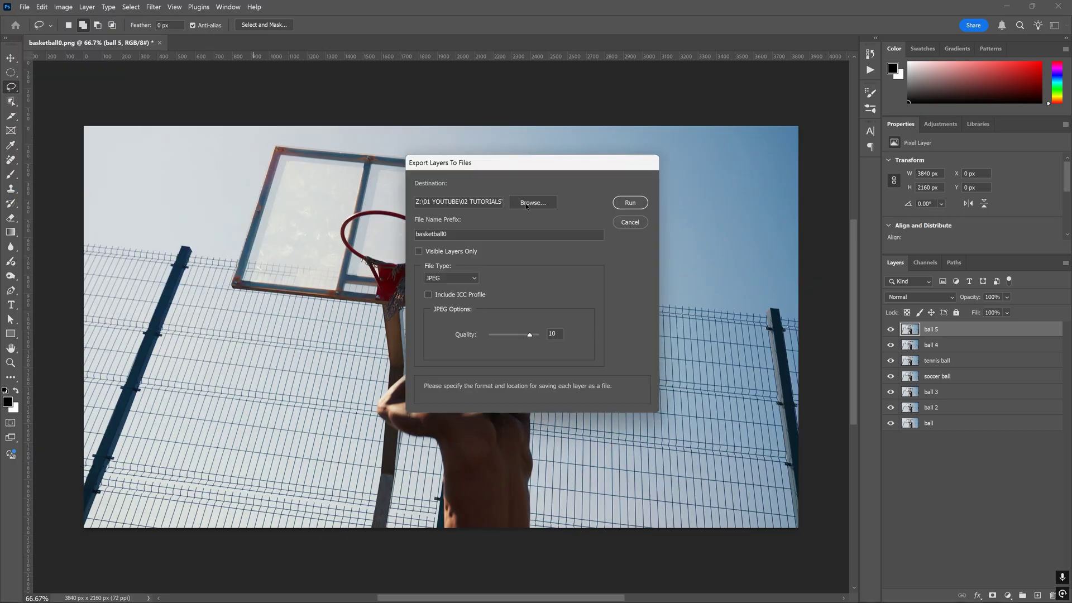
click(629, 203)
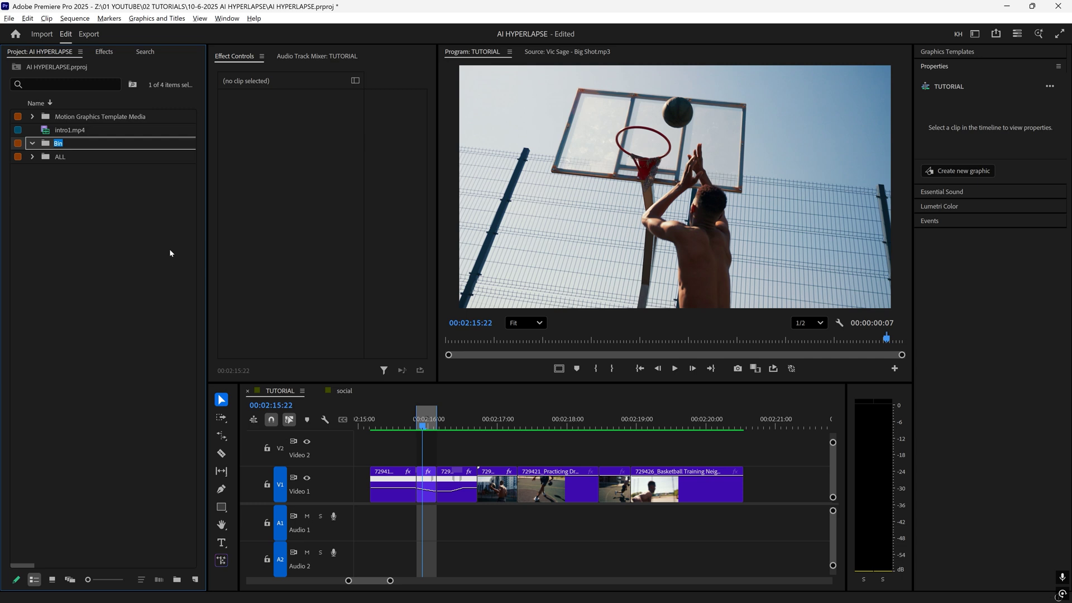
Name the new bin GEN FILL and create a BASKETBALL bin inside it
text(GEN FILL)
key(Return)
right_click(89, 141)
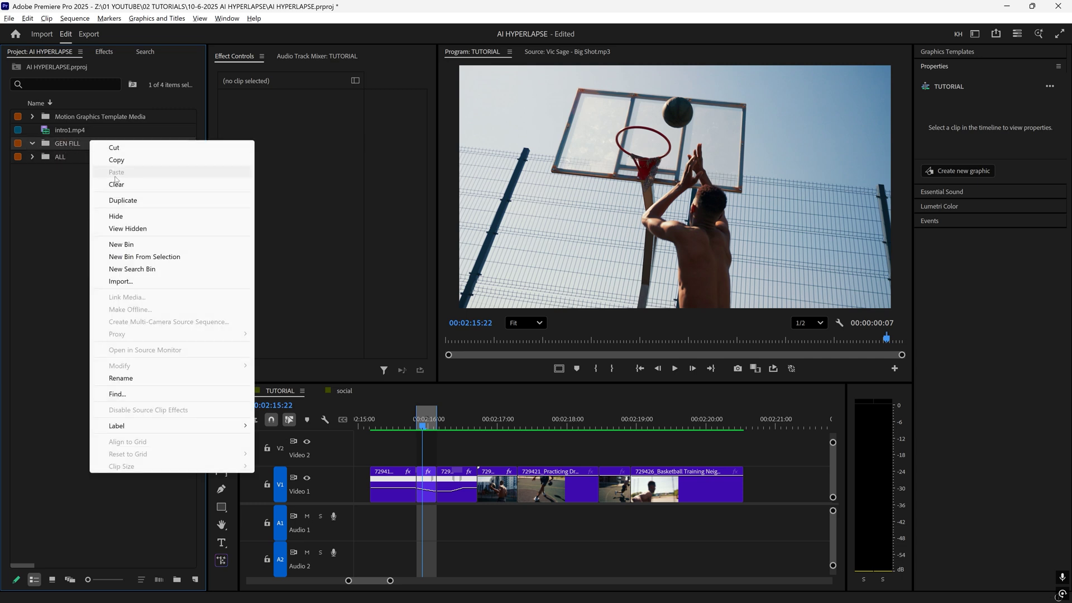
click(121, 244)
text(BAS)
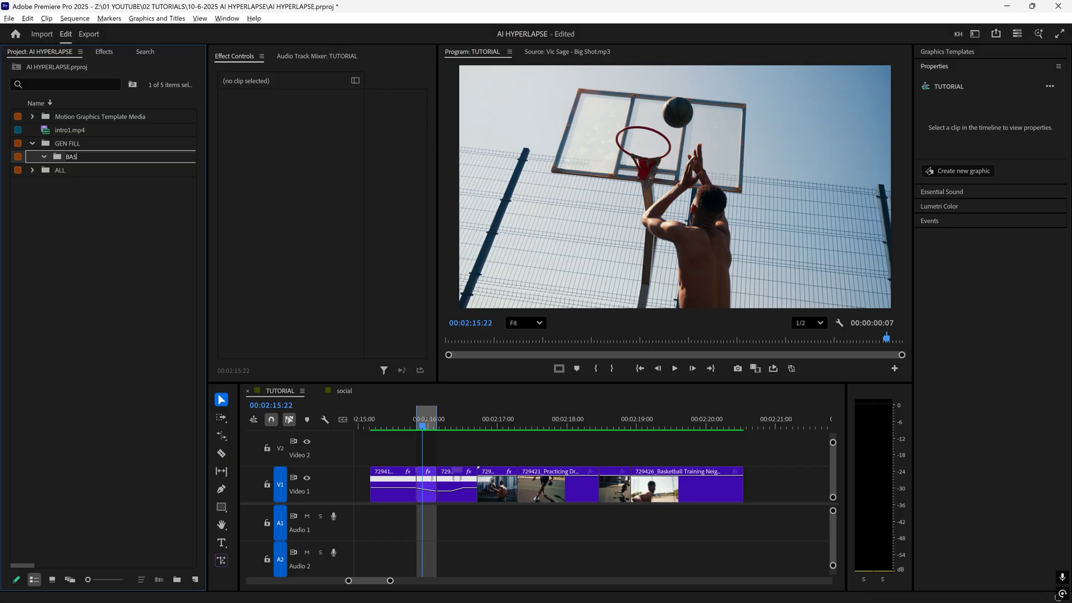
text(KETBALL)
key(Return)
Import the seven exported ball JPEGs into the BASKETBALL bin and re-sort items by name
key(alt+Tab)
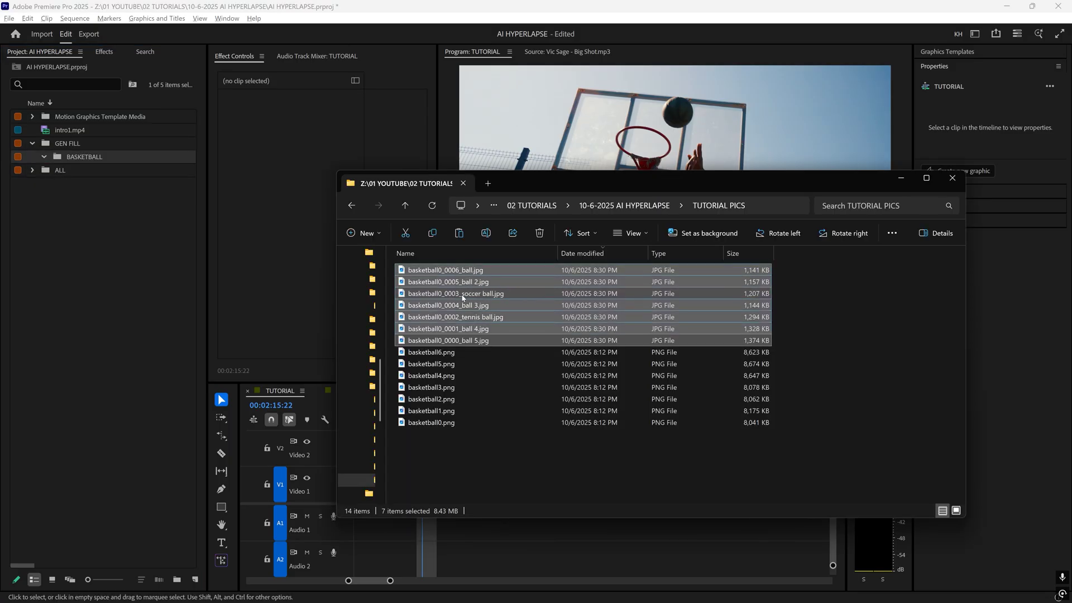
drag(474, 293, 122, 144)
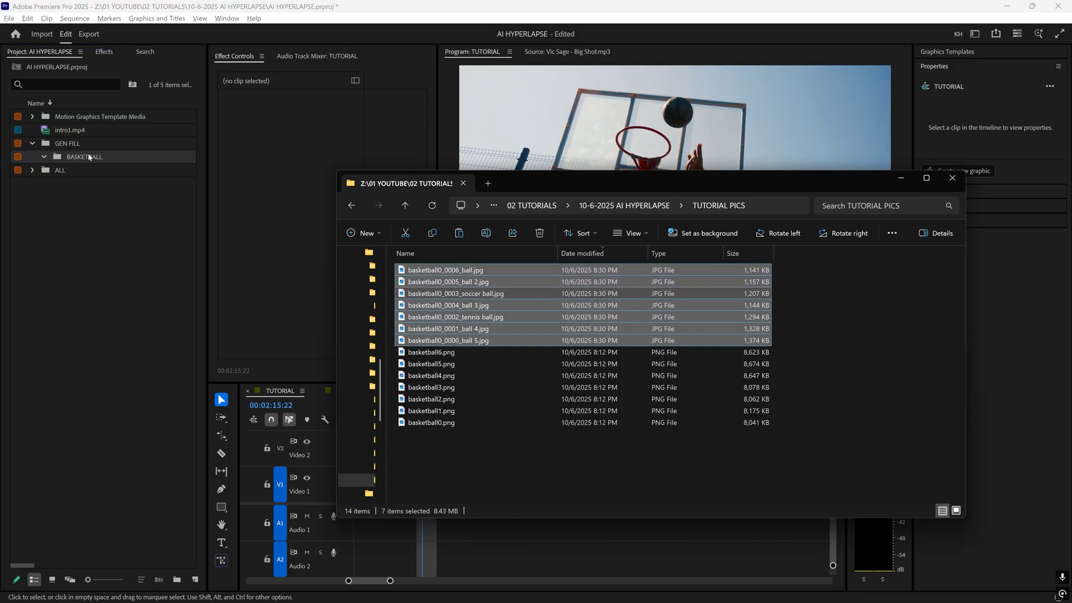
drag(89, 157, 89, 157)
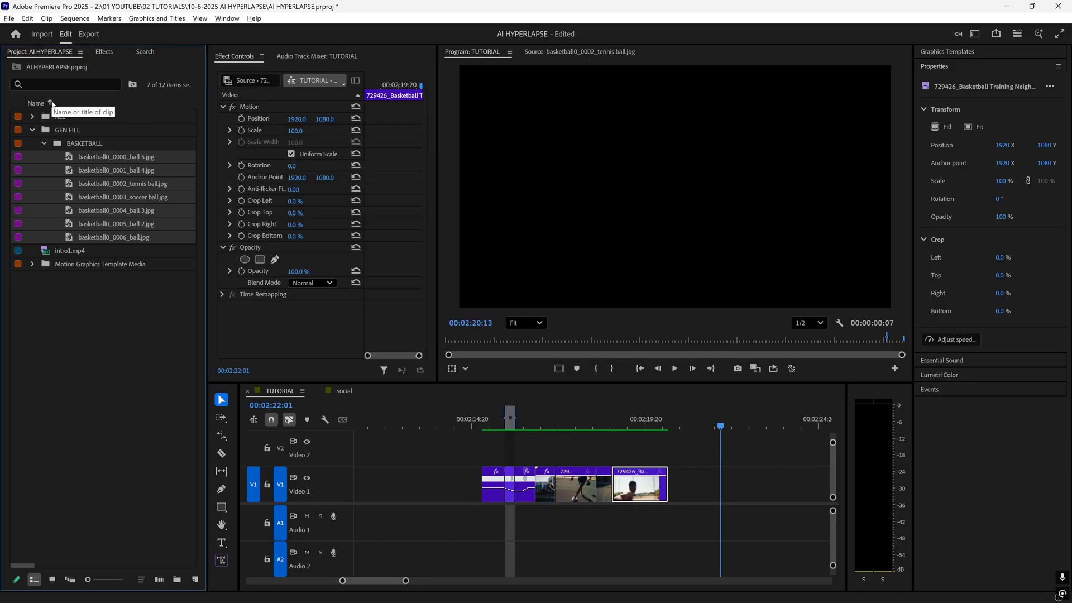
click(52, 104)
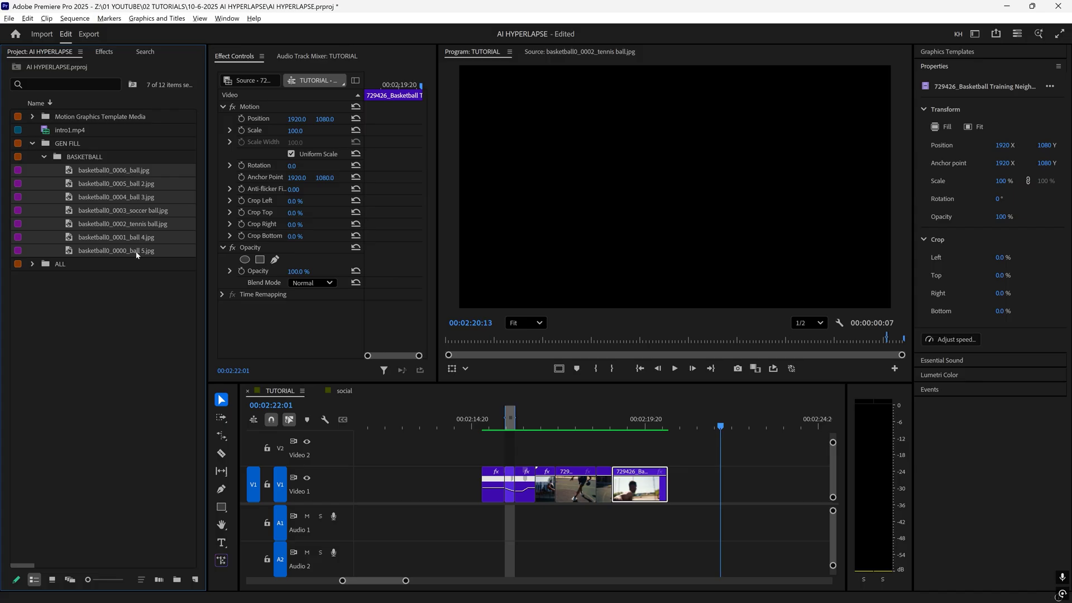
Place all seven ball JPEGs, in name order, as stills on Video 2 above the shooting clip
click(126, 176)
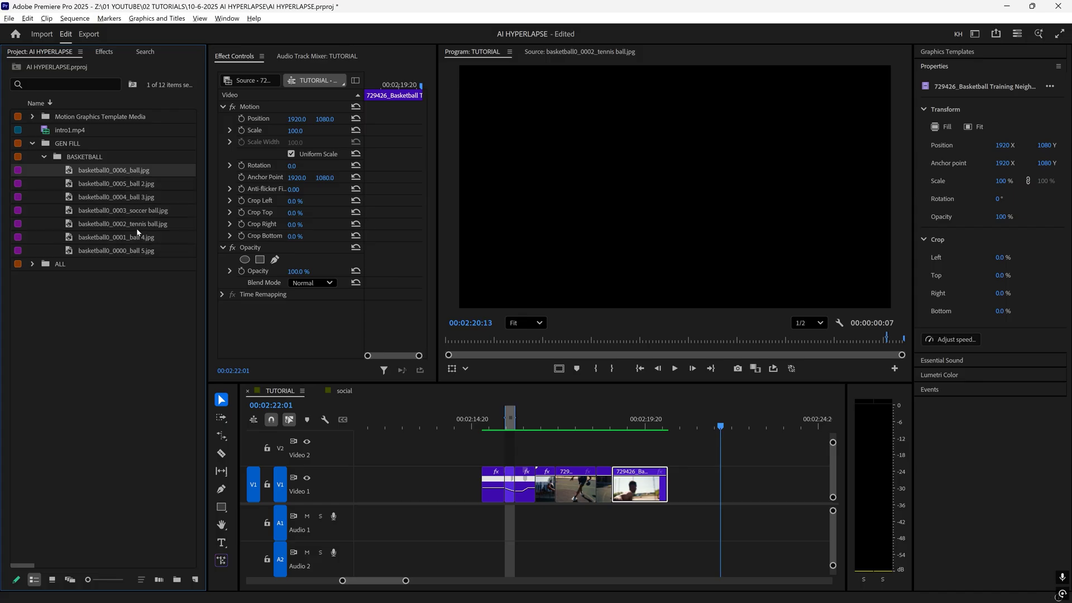
shift+click(147, 250)
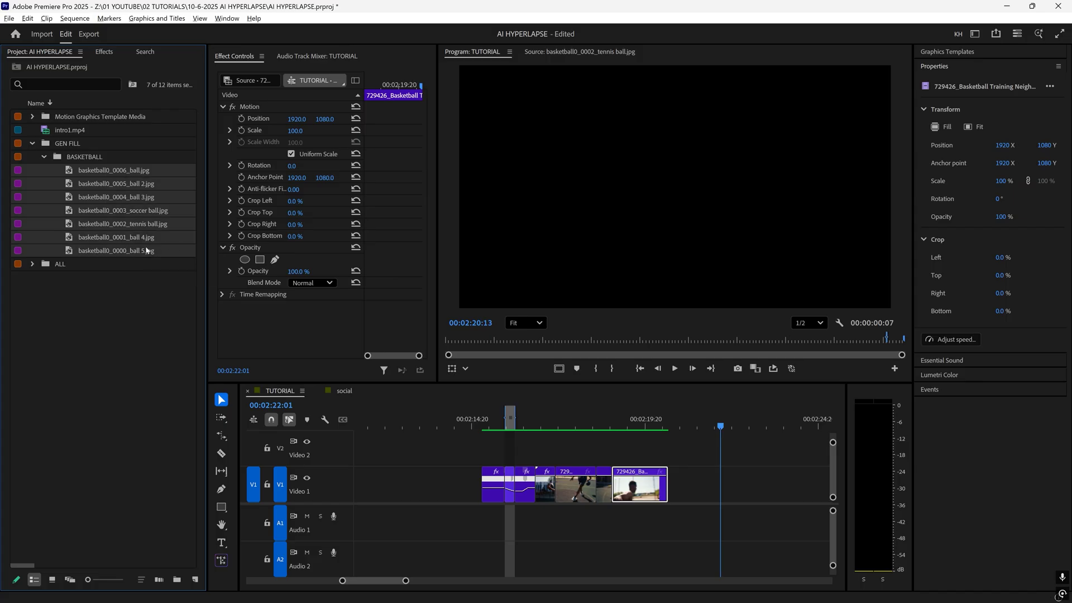
mouse_move(99, 176)
mouse_down()
mouse_move(506, 451)
mouse_move(592, 426)
mouse_move(728, 426)
mouse_move(509, 431)
mouse_move(536, 462)
mouse_move(732, 462)
mouse_up()
click(528, 427)
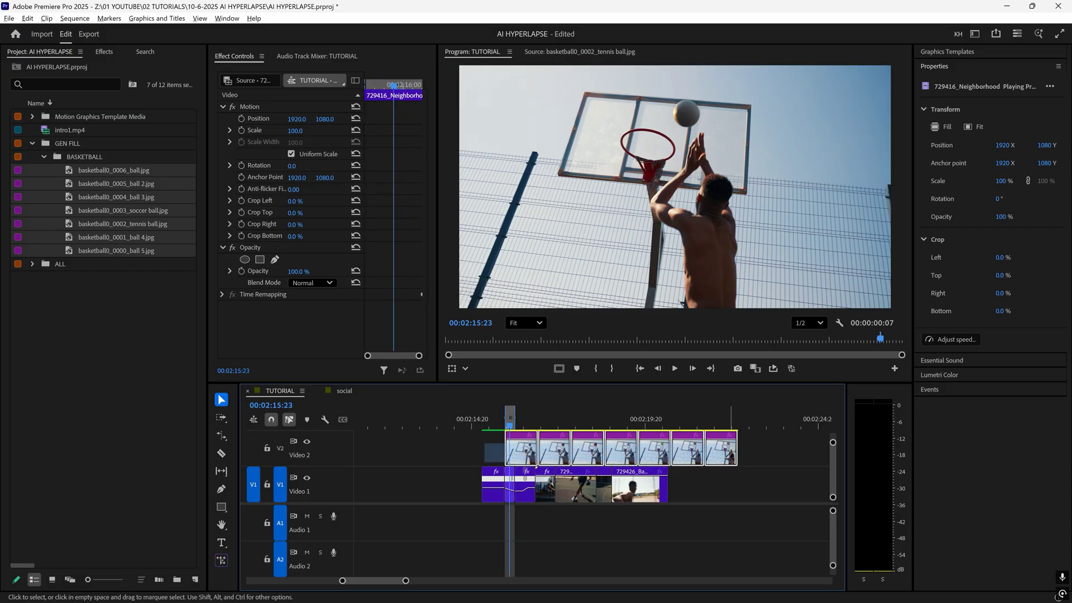
Nest the seven selected image clips into Nested Sequence 05
right_click(652, 449)
click(676, 345)
key(Return)
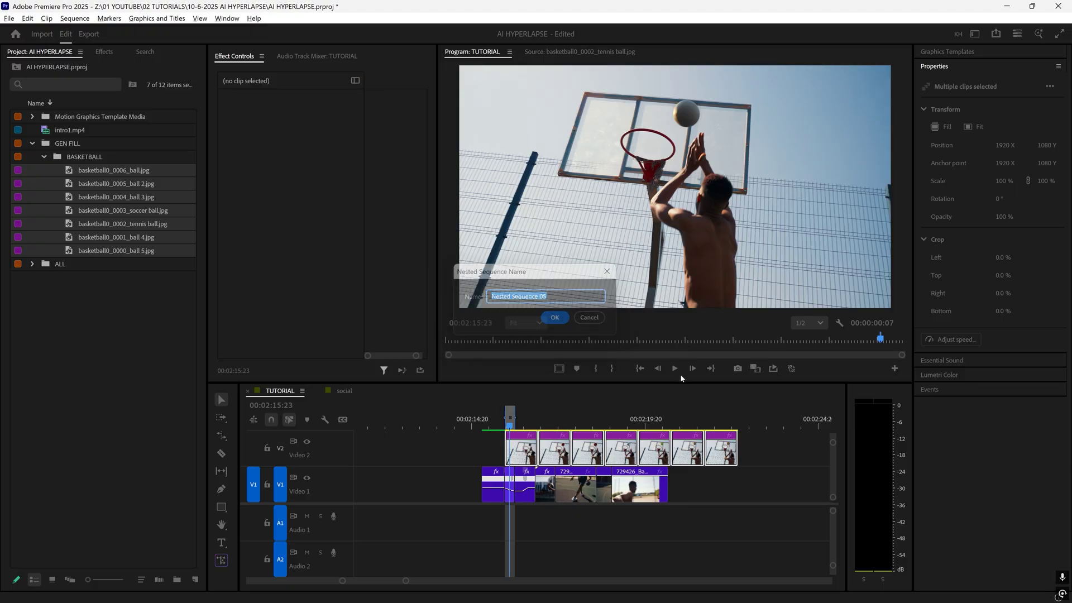
Rate-stretch the nested sequence down to about seven frames
key(r)
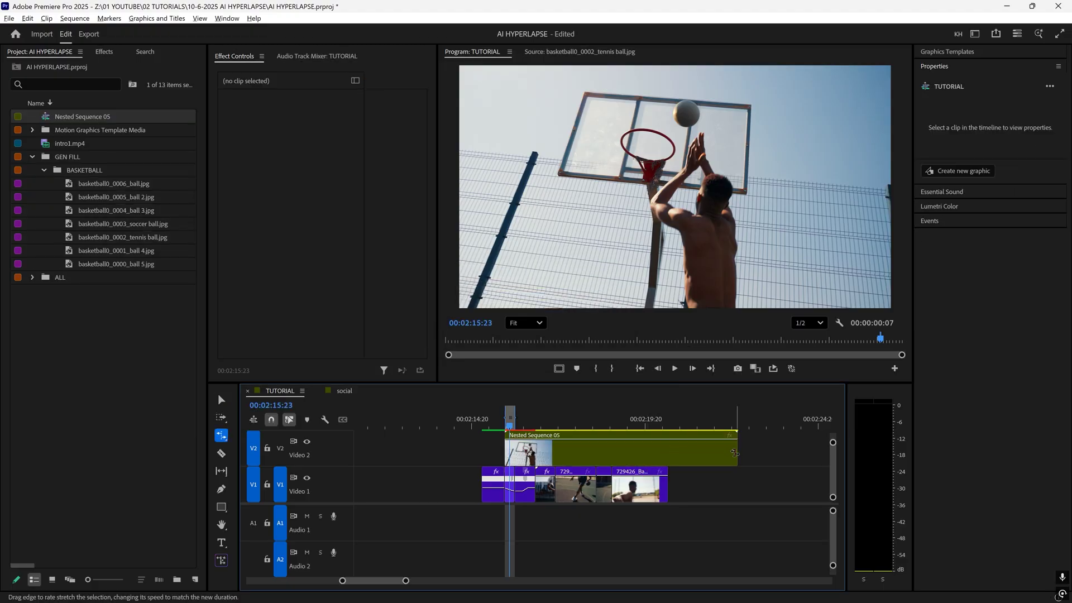
drag(734, 452, 514, 485)
key(=)
key(=)
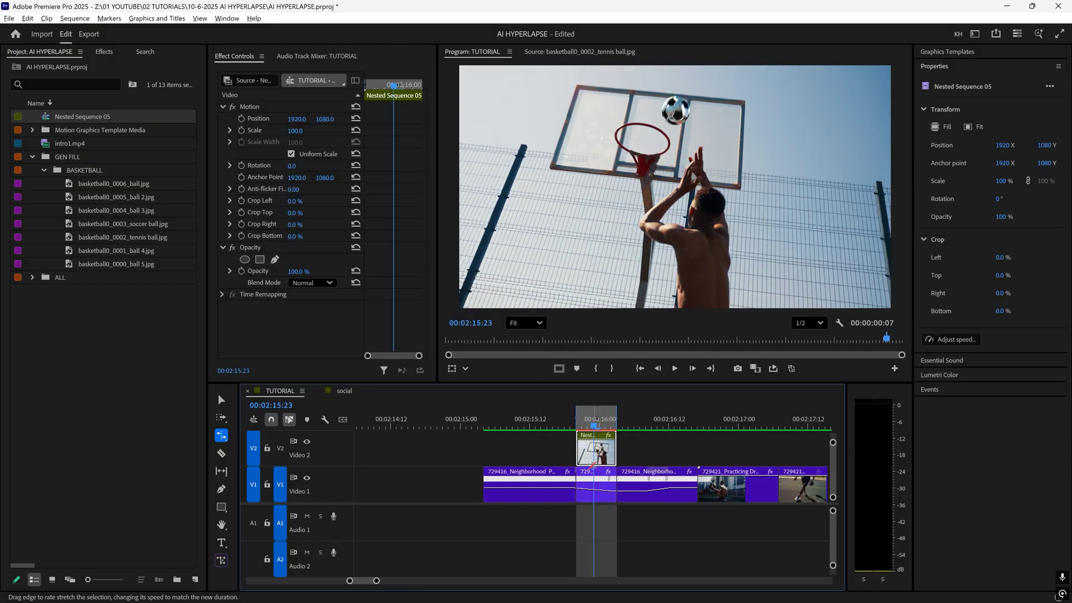
key(=)
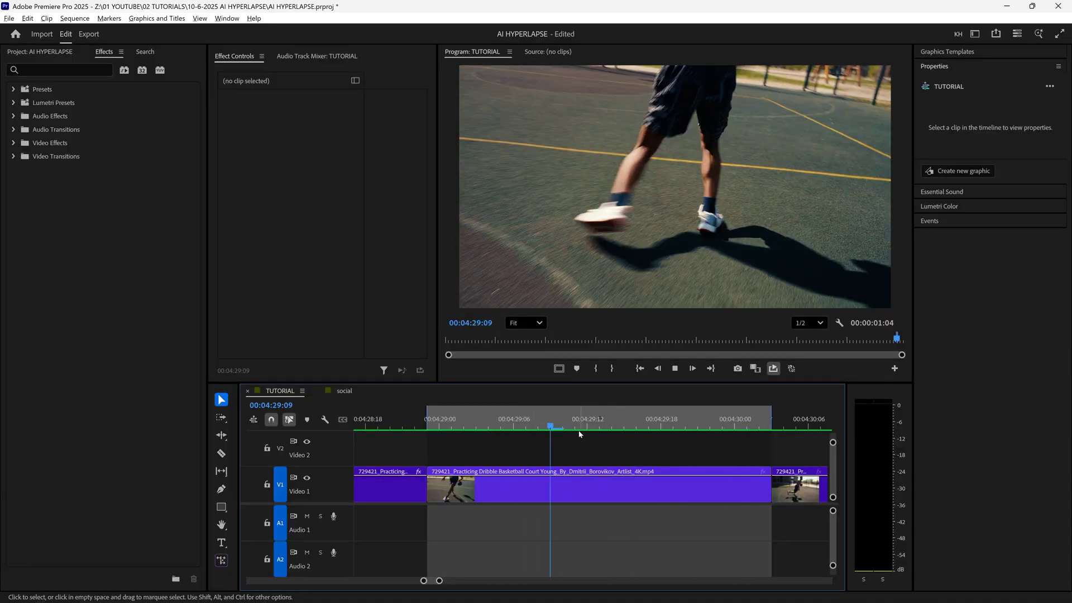
Cut out a short section of the dribbling clip around 00:04:29
click(462, 425)
drag(463, 425, 588, 426)
key(c)
click(489, 483)
click(589, 483)
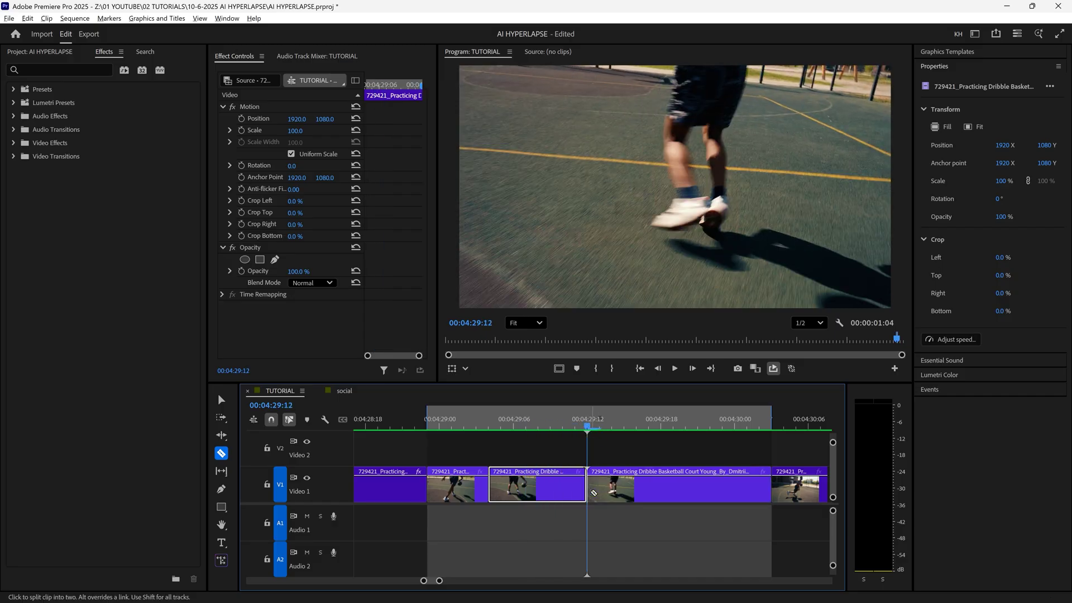
key(v)
drag(583, 427, 539, 425)
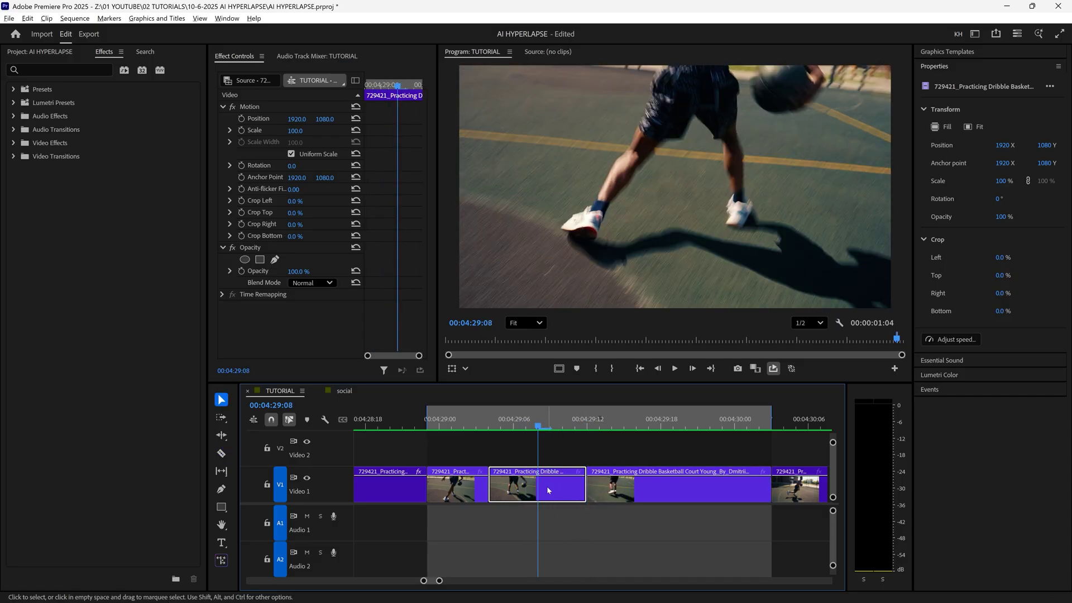
Apply Posterize Time to the cut section and lower its frame rate to 12
click(49, 70)
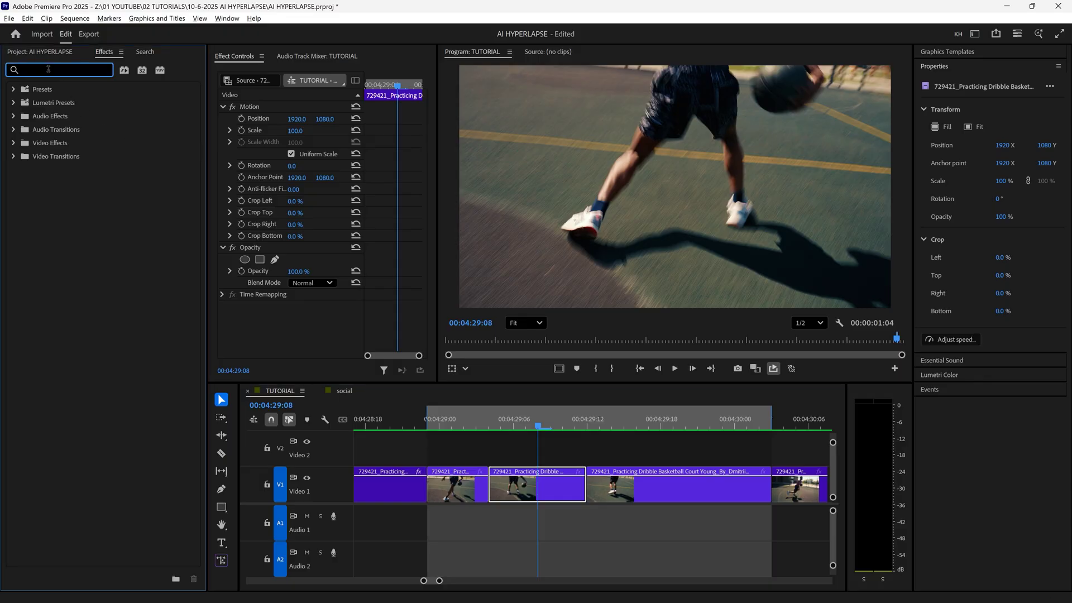
text(poster)
drag(62, 196, 536, 485)
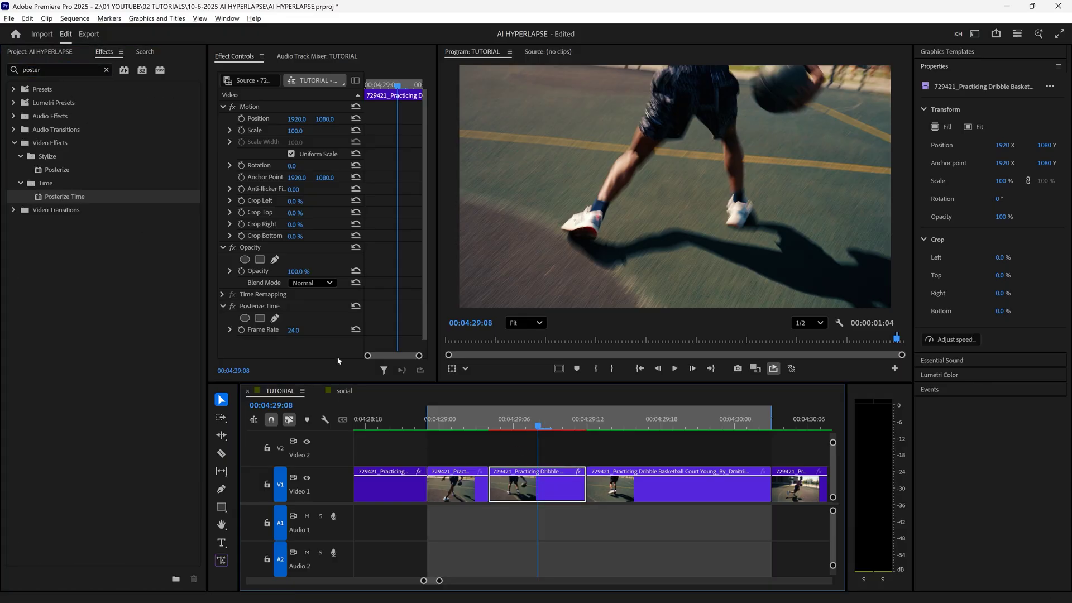
click(293, 330)
text(12)
key(Return)
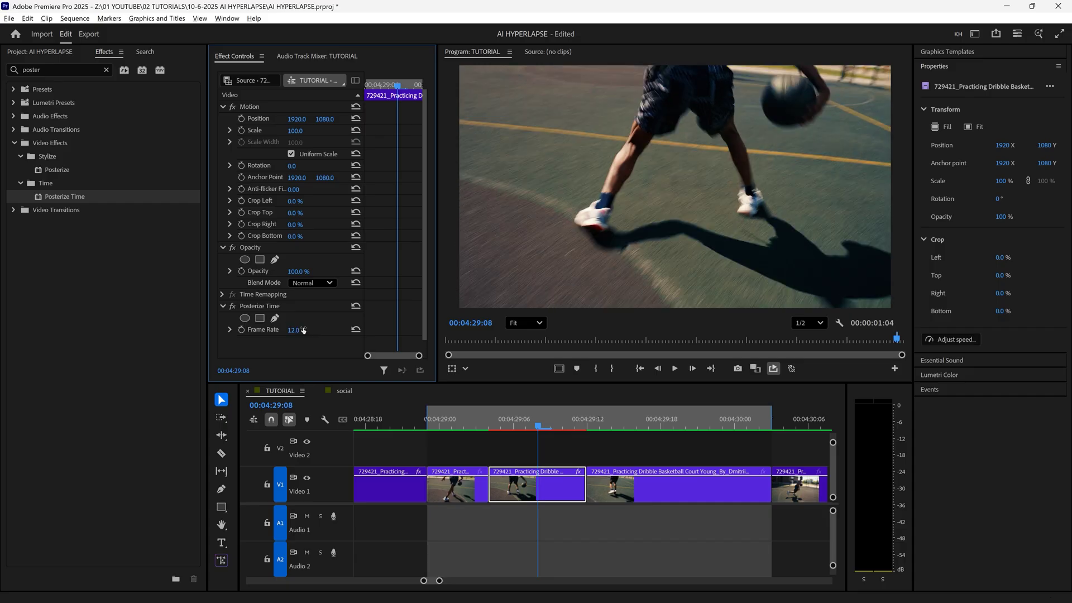
click(452, 423)
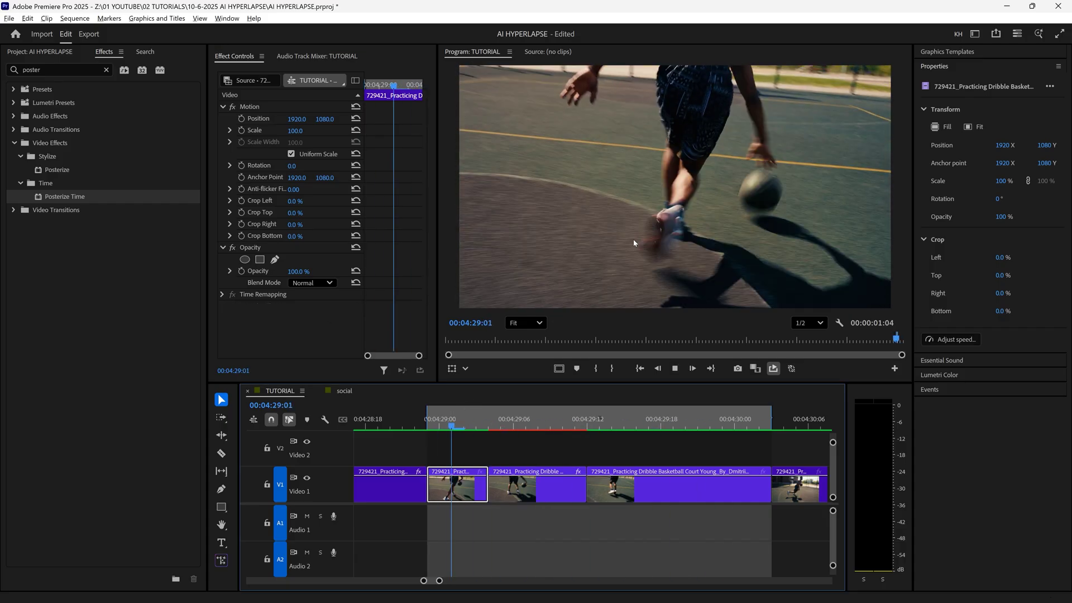
click(516, 423)
Play back the posterized clip and mark In/Out around its 8 frames
drag(515, 424, 575, 426)
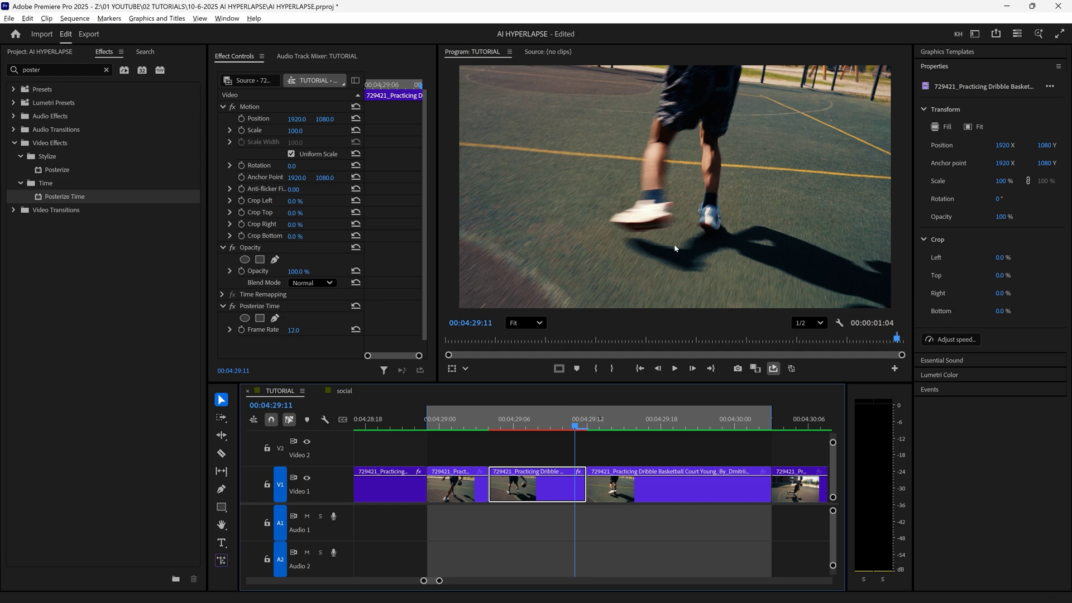
click(501, 424)
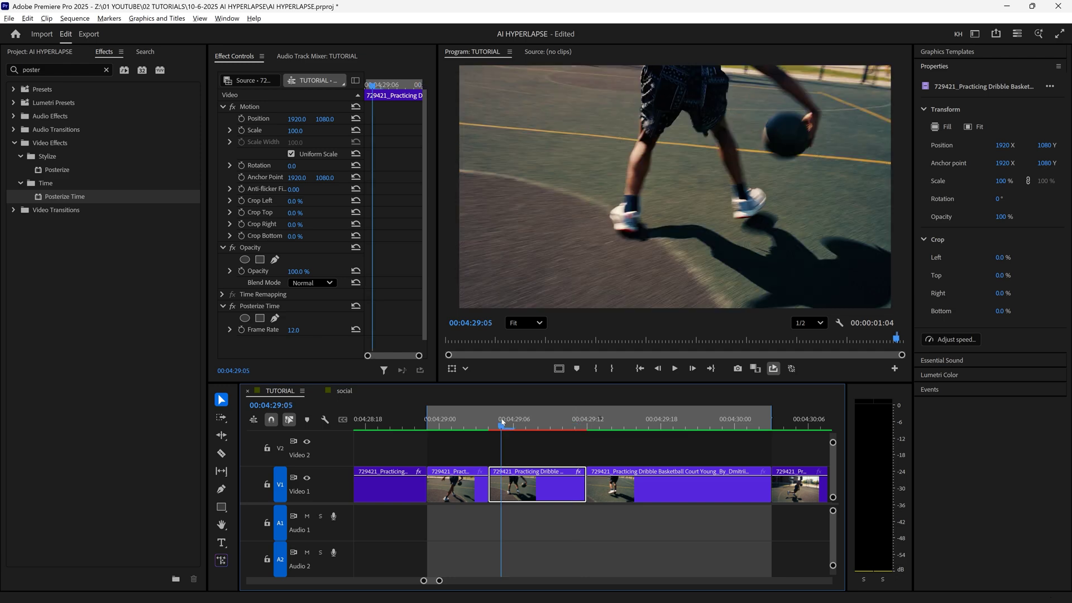
key(space)
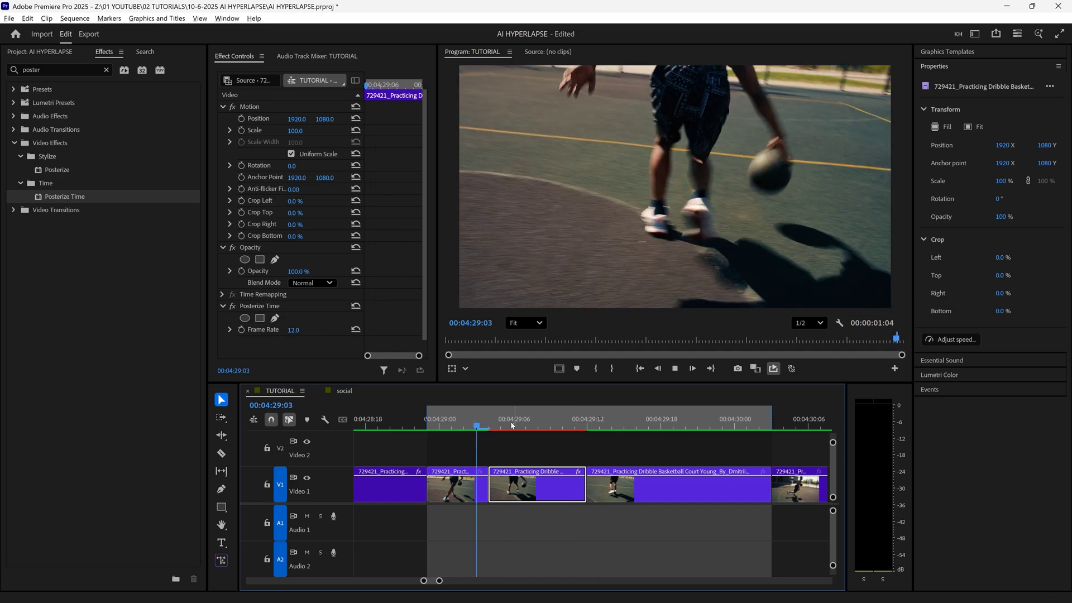
click(512, 425)
key(x)
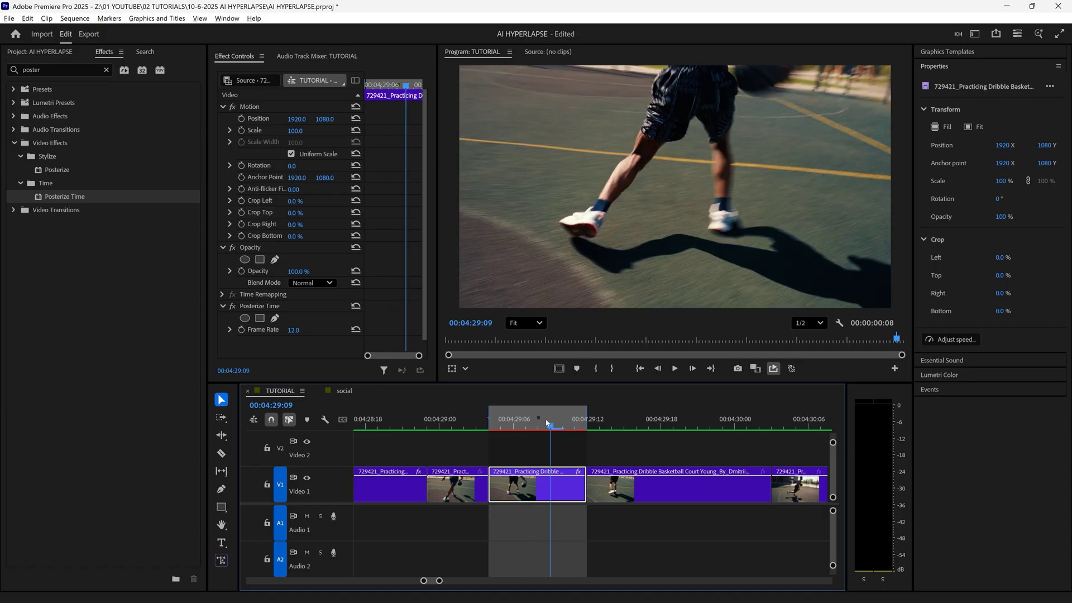
drag(512, 424, 537, 419)
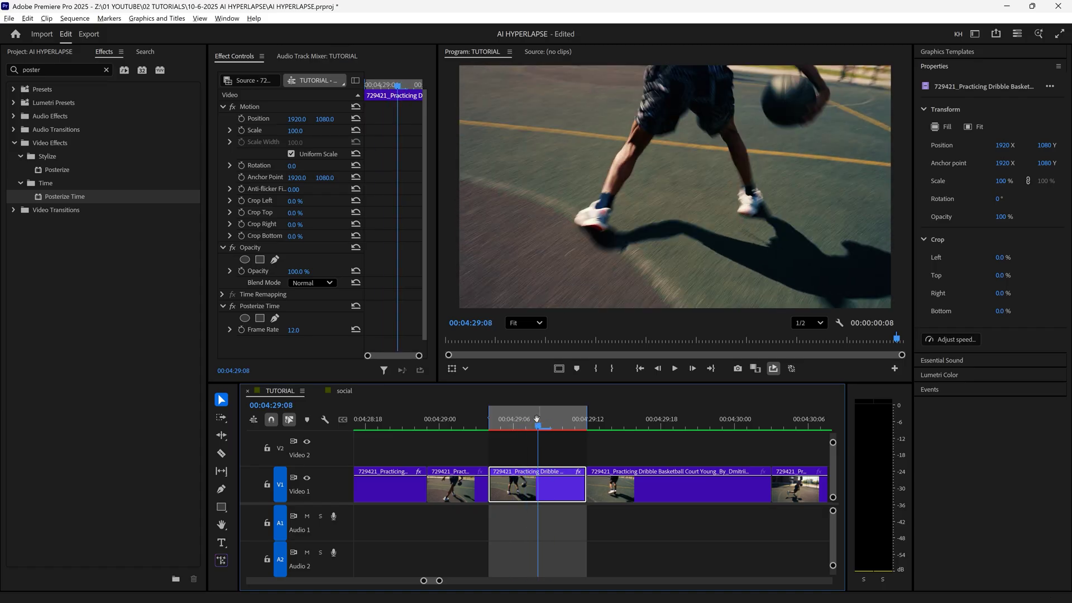
click(11, 19)
Export the marked range as a PNG image sequence named BG.png
mouse_move(139, 343)
click(200, 343)
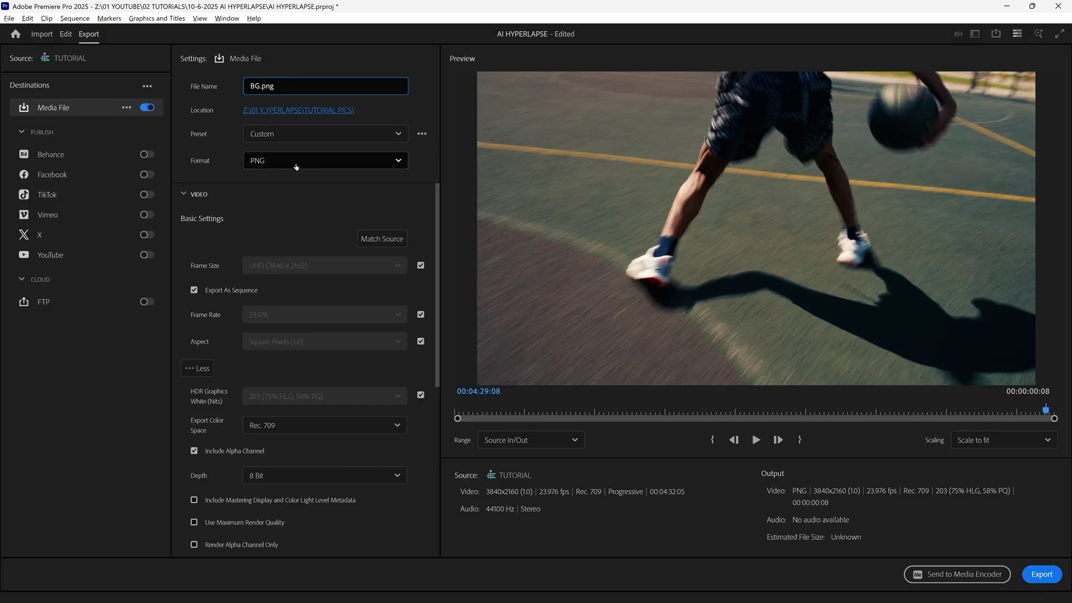
click(1037, 575)
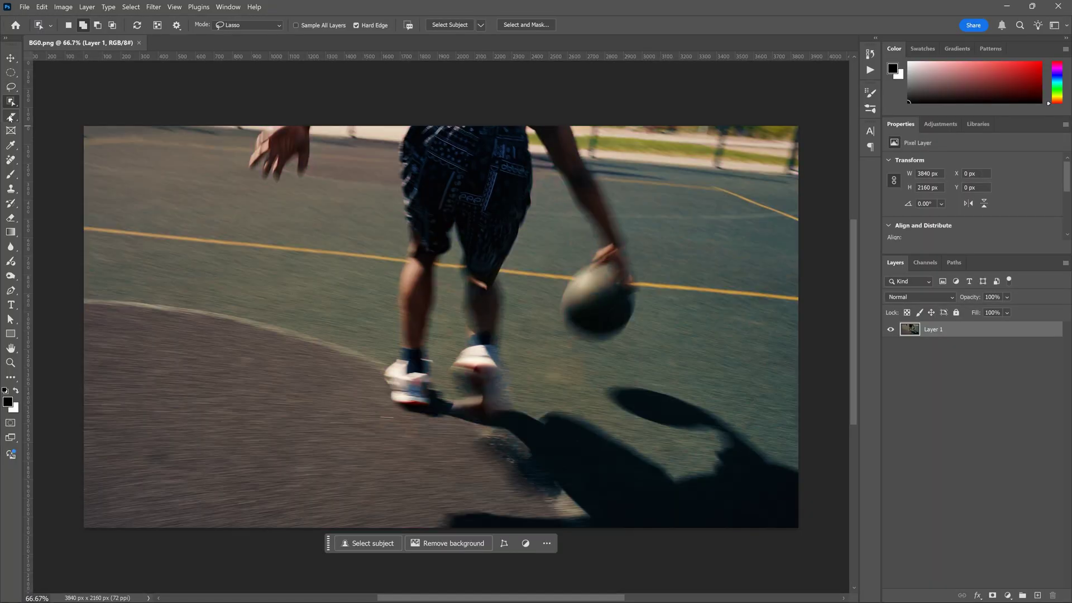
Select the player and the ball with the Object Selection tool
click(16, 106)
click(61, 102)
click(494, 234)
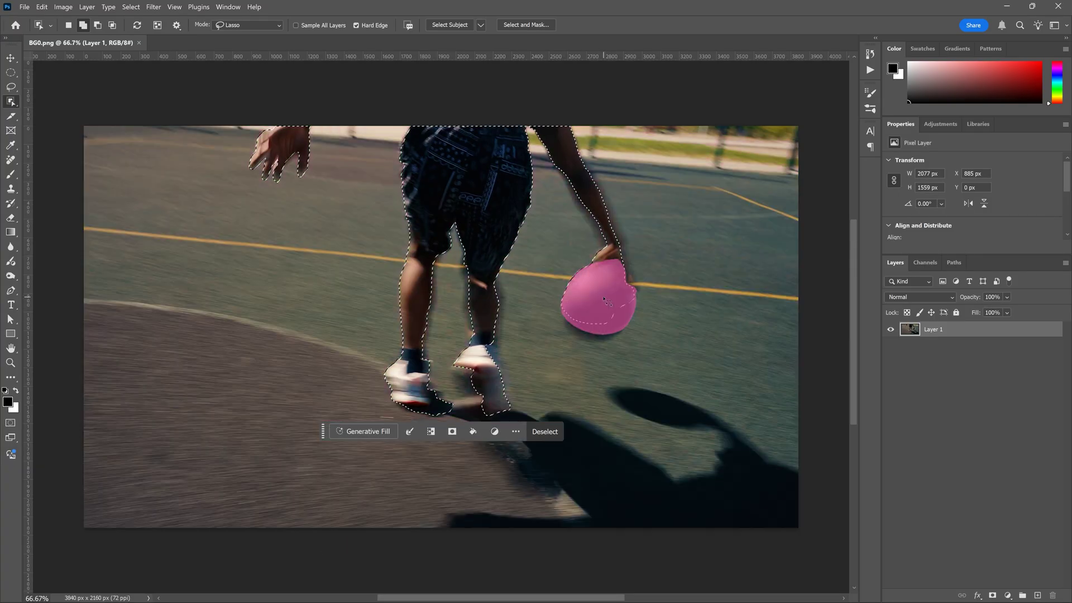
shift+click(607, 304)
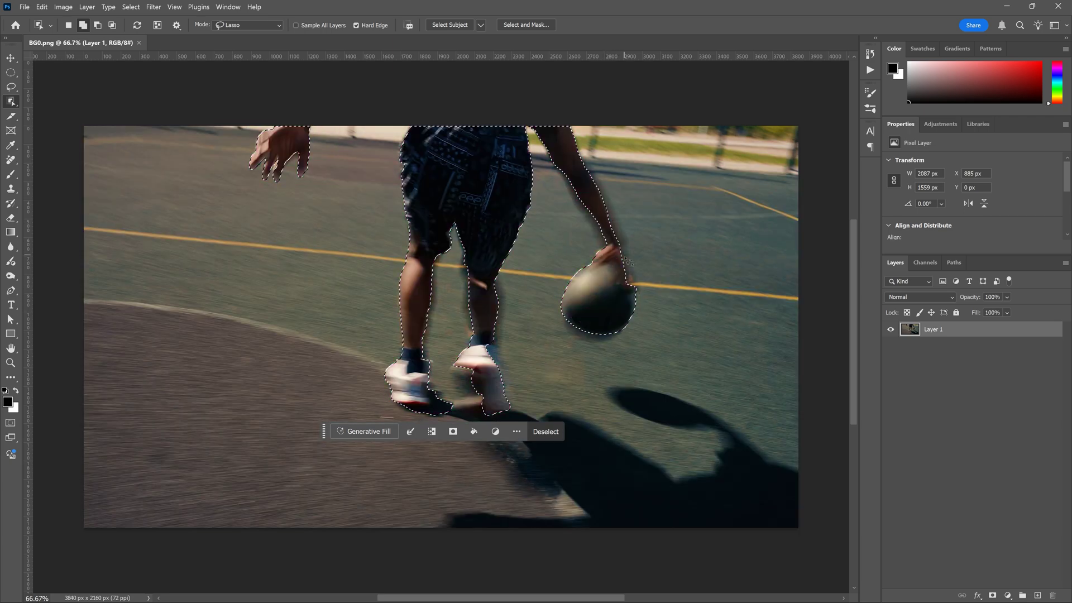
Refine the selection with the Lasso to include the arm and shoes, then invert it
key(l)
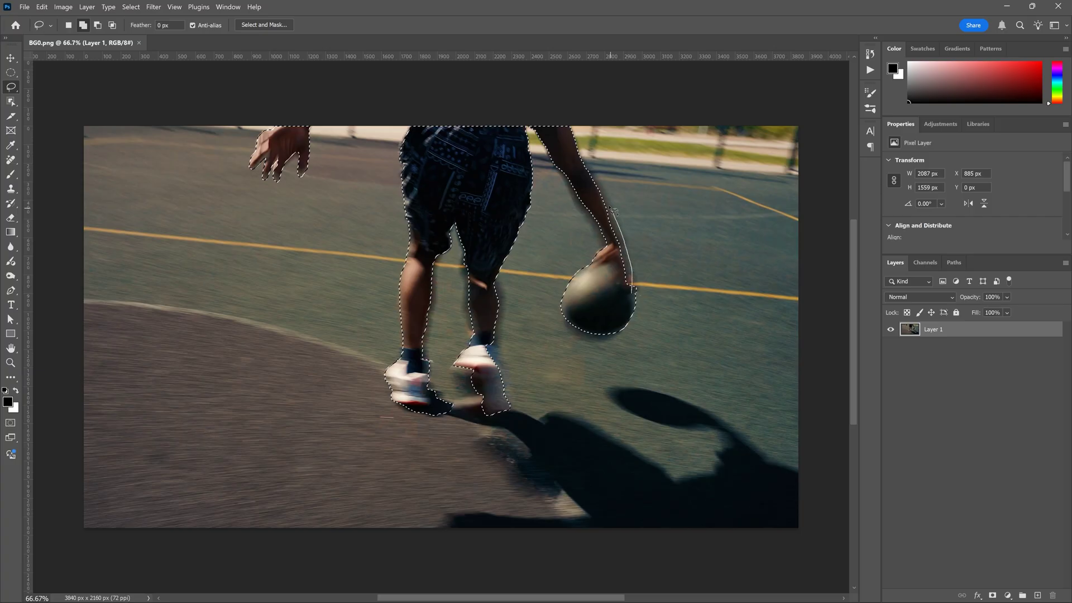
drag(593, 178, 586, 162)
drag(633, 271, 622, 299)
mouse_move(465, 362)
mouse_down()
mouse_move(482, 416)
mouse_move(494, 412)
mouse_move(499, 387)
mouse_up()
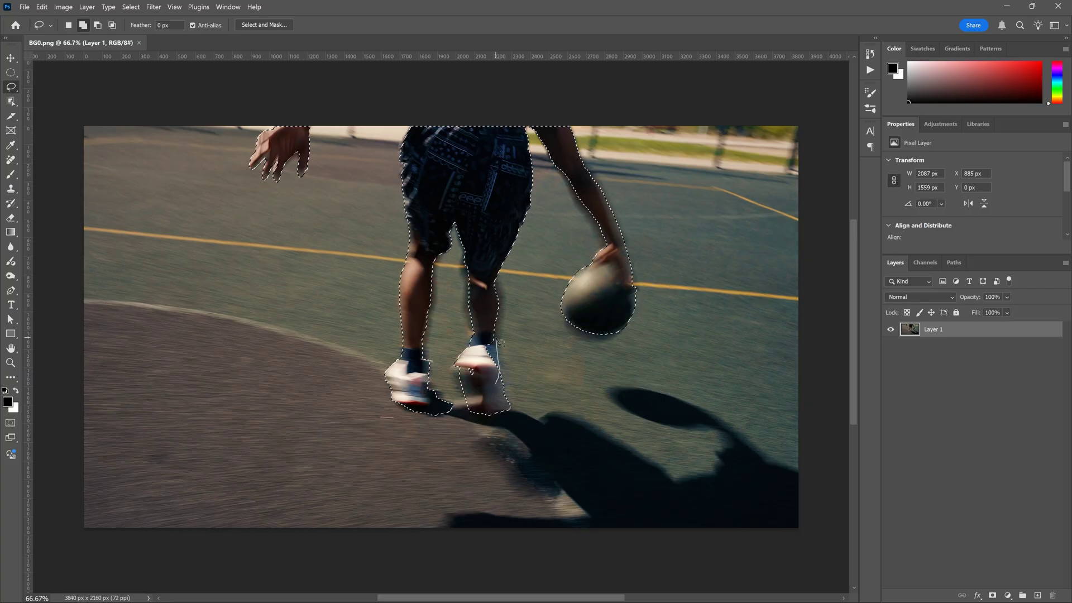
mouse_move(500, 342)
mouse_down()
mouse_move(493, 305)
mouse_move(484, 374)
mouse_move(498, 352)
mouse_move(475, 389)
mouse_move(478, 363)
mouse_up()
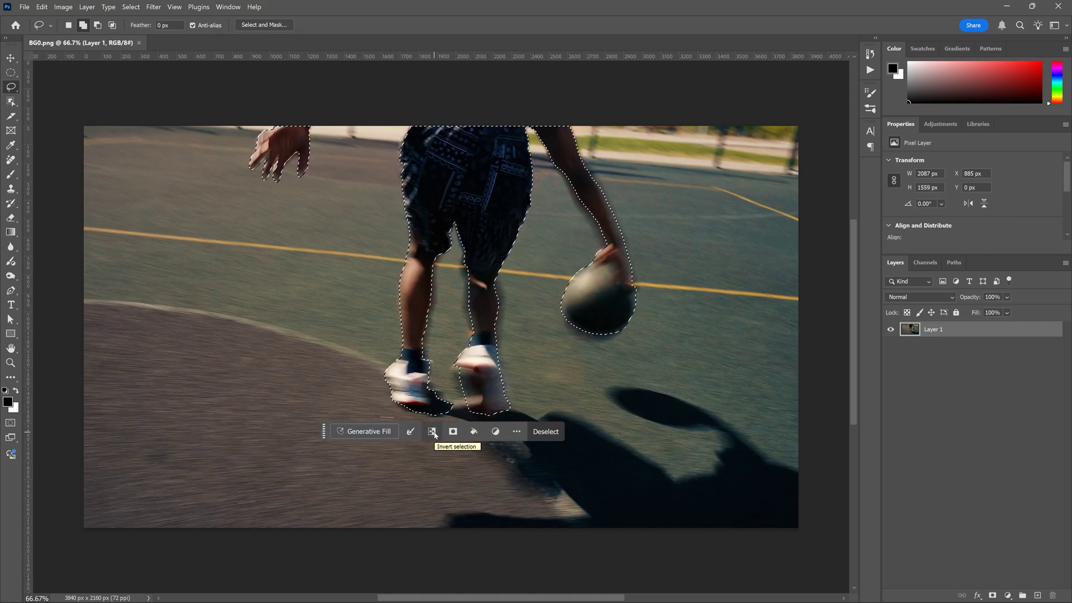
click(434, 433)
Generative Fill the background with 'court', keep the second variation, and merge into the court layer
click(363, 543)
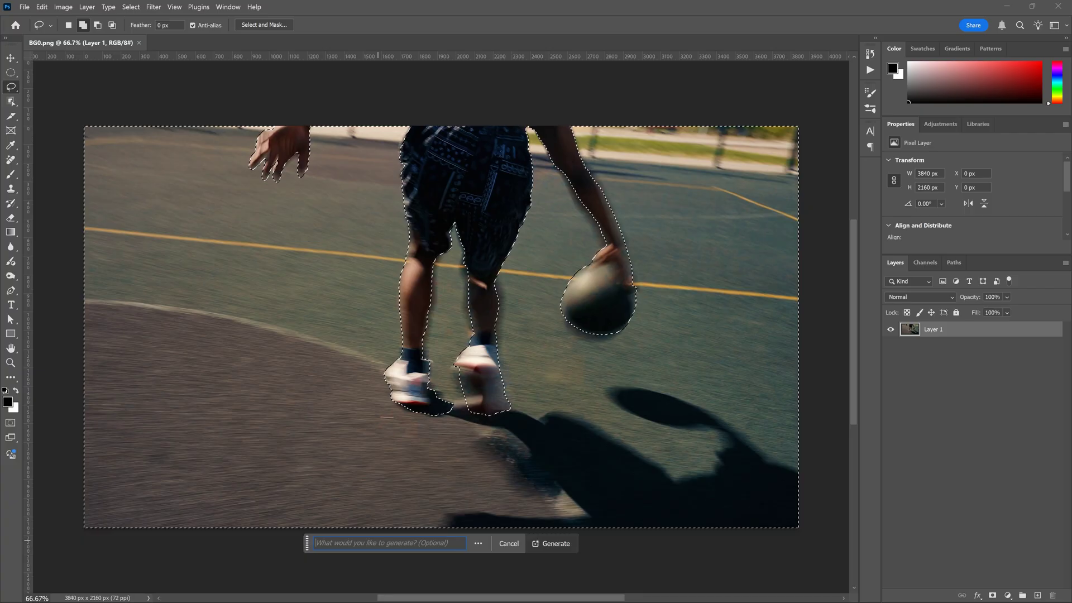
text(court)
key(Return)
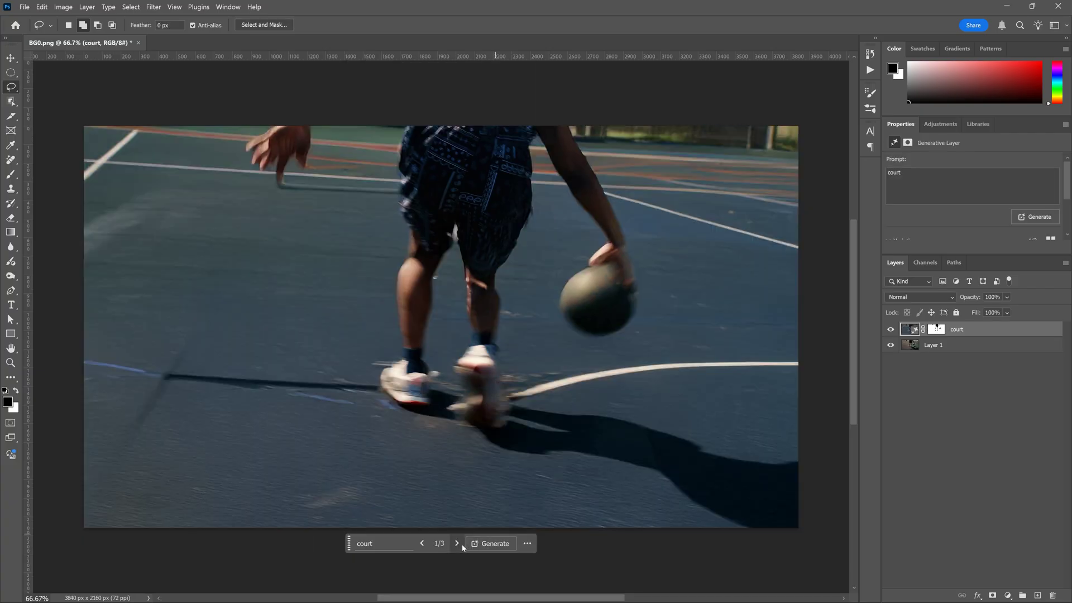
click(457, 544)
click(457, 544)
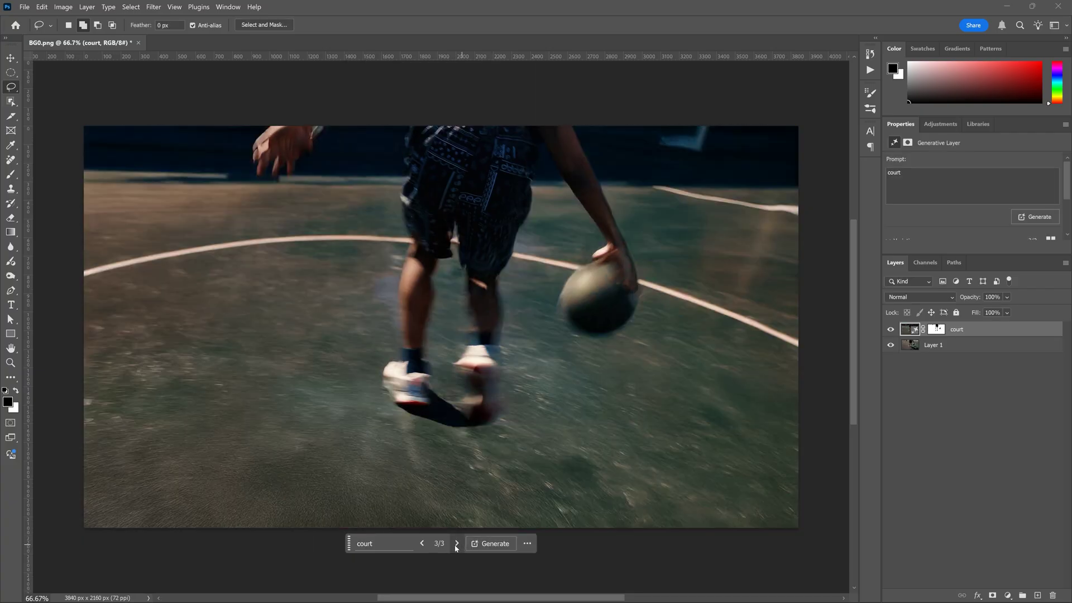
click(422, 544)
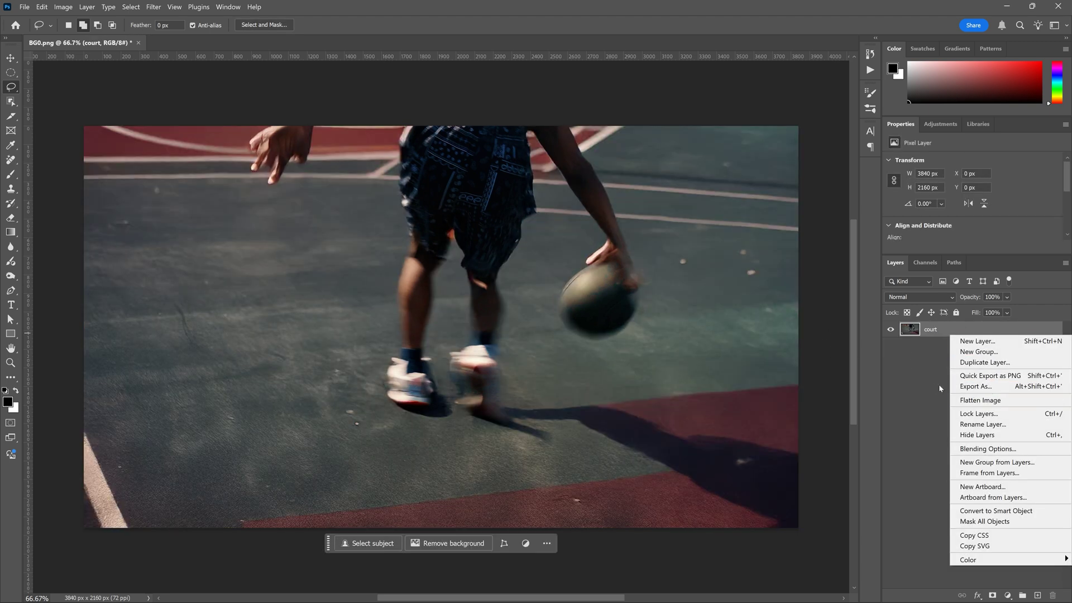
click(921, 348)
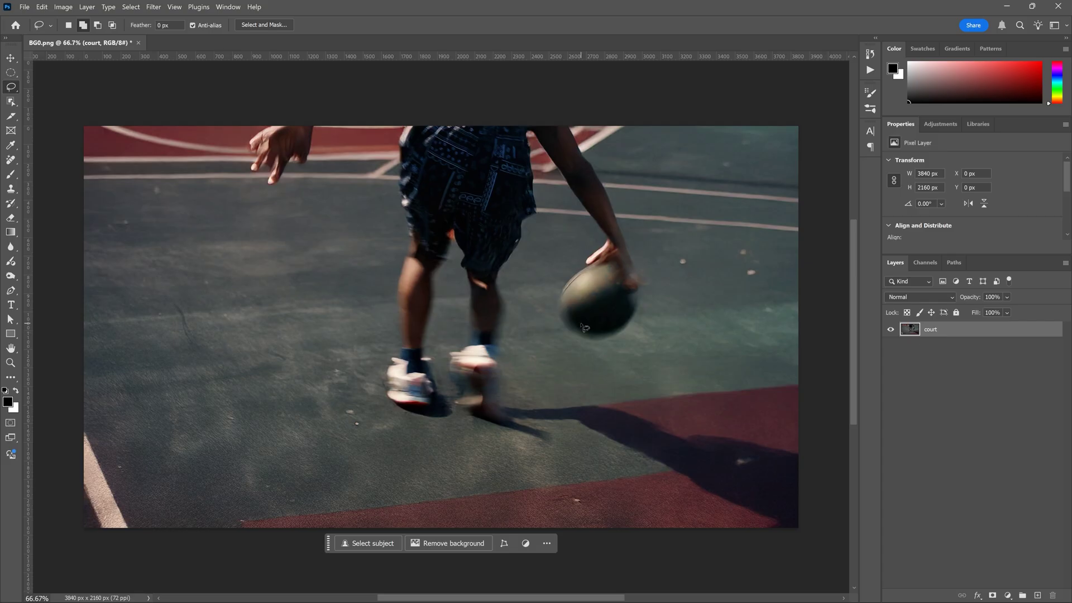
Place BG1.png from the exported frames as a new layer
key(alt+Tab)
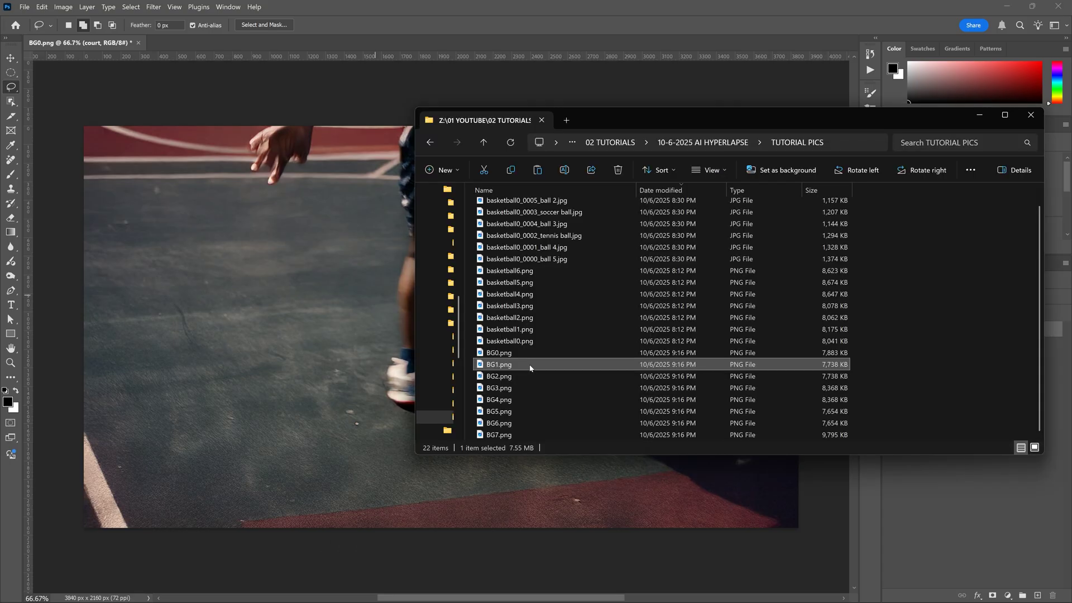
drag(491, 369, 482, 336)
key(Return)
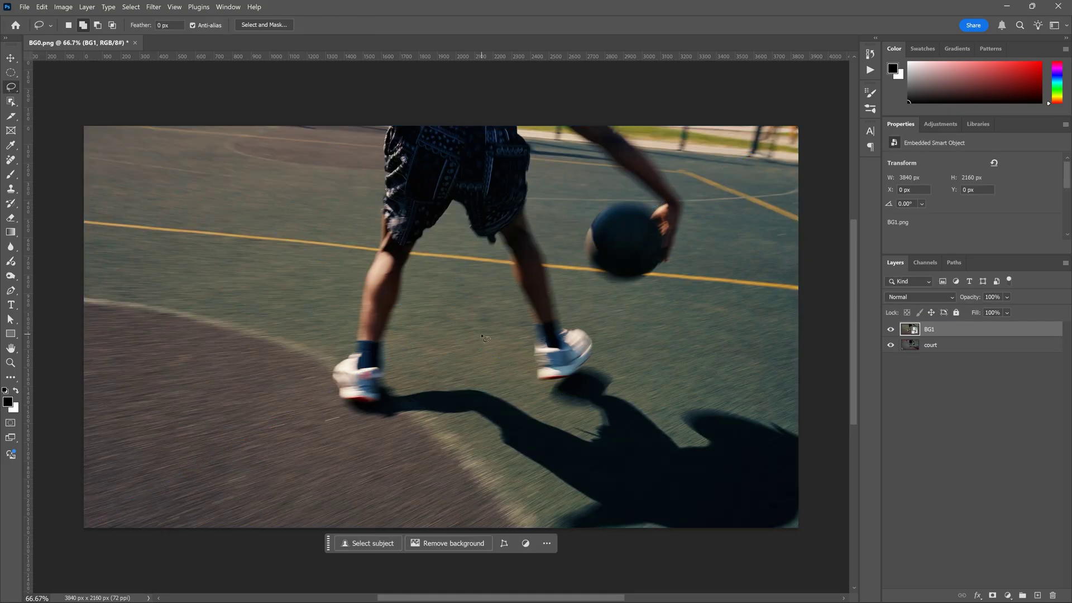
Select the player, invert, Generative Fill 'court' with the red variation, and merge into court 2
click(13, 101)
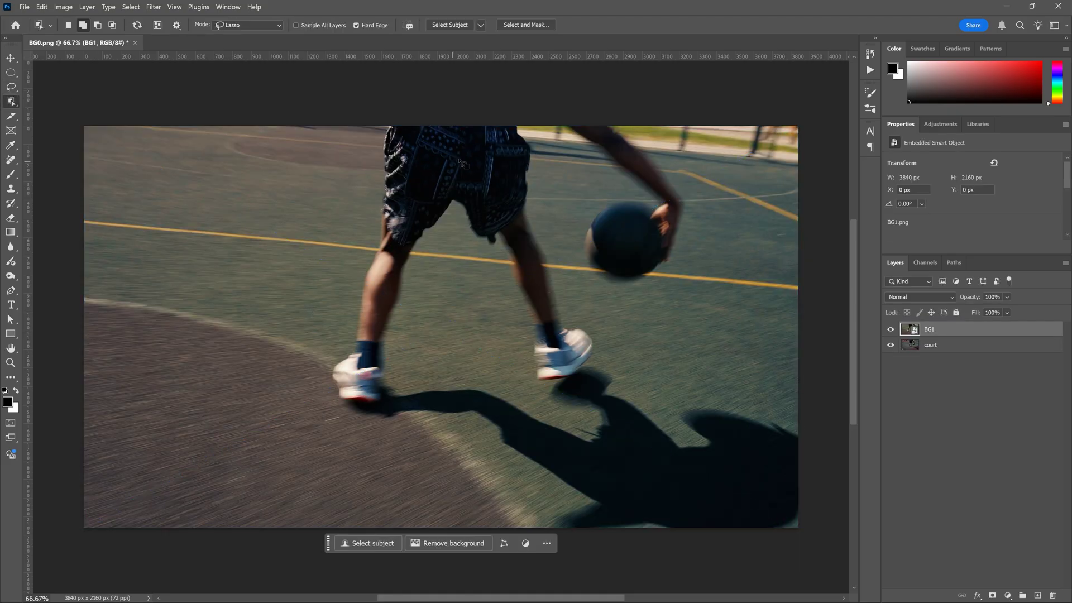
click(462, 163)
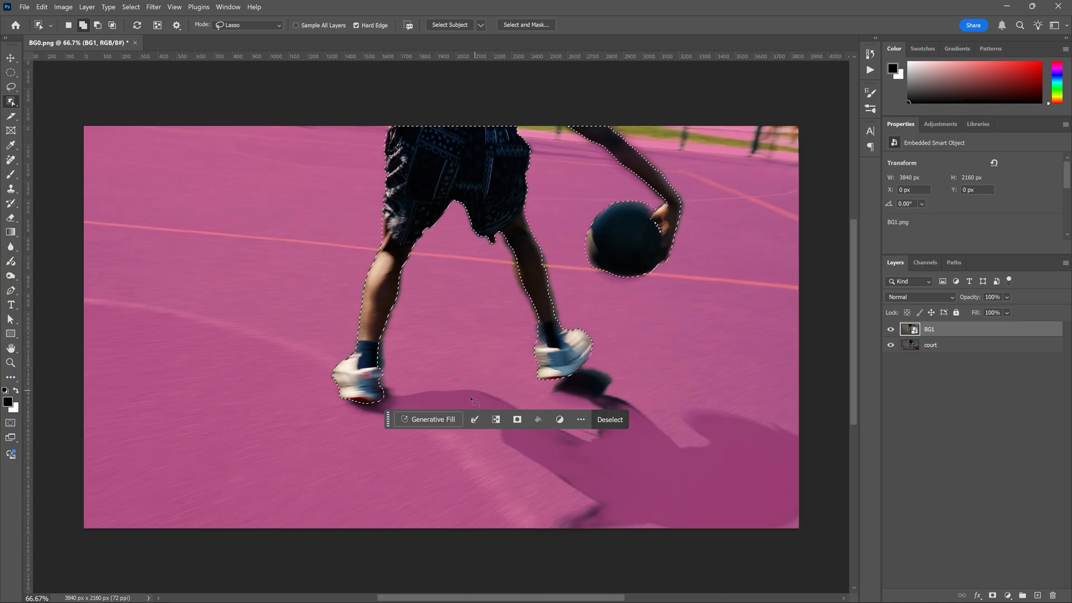
click(496, 419)
click(358, 543)
text(court)
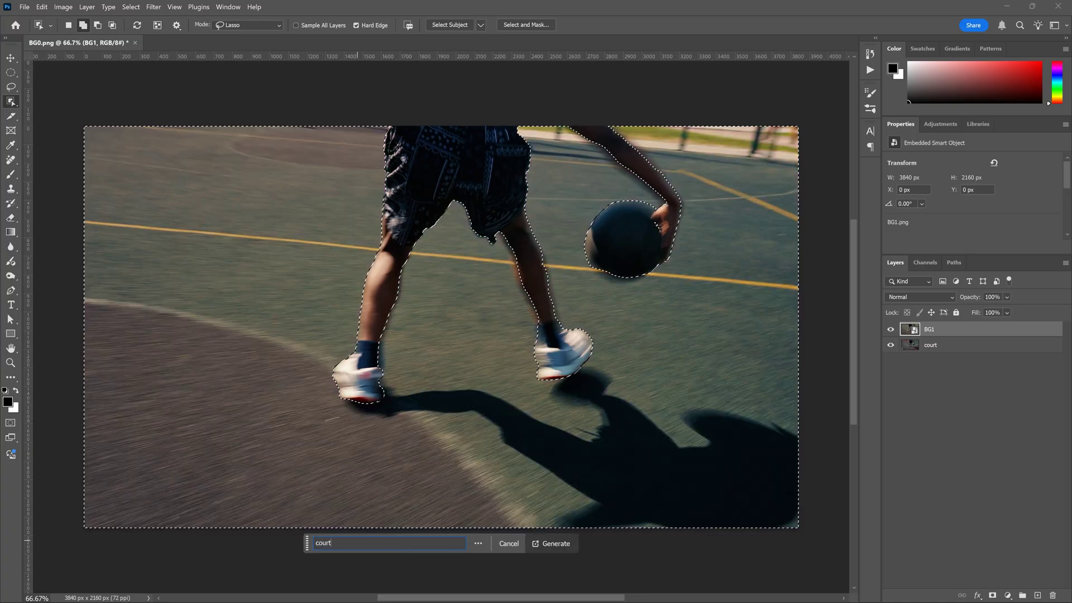
key(Return)
click(457, 543)
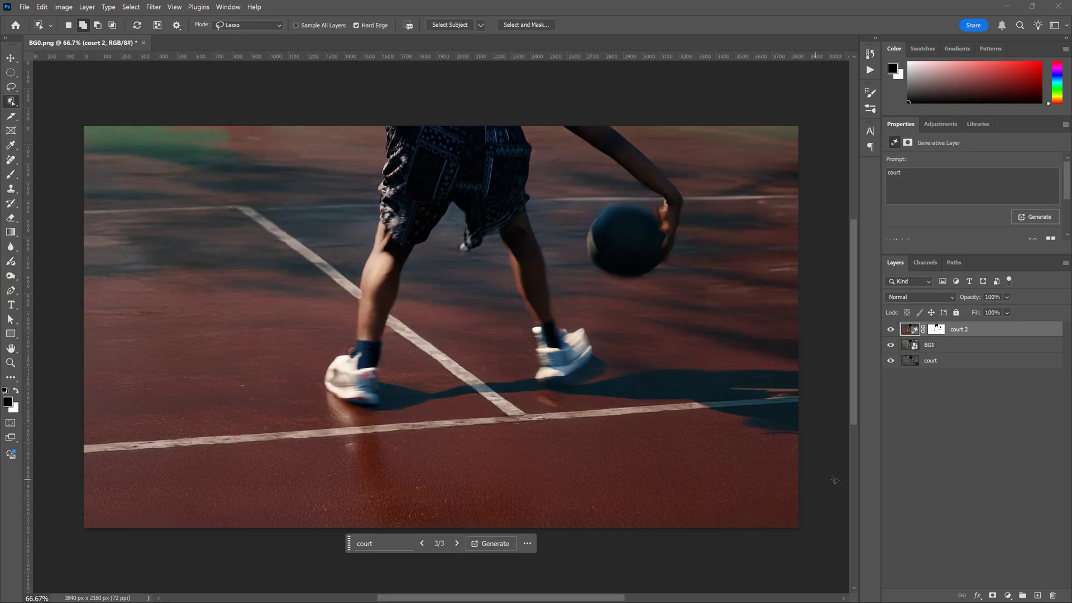
shift+click(940, 342)
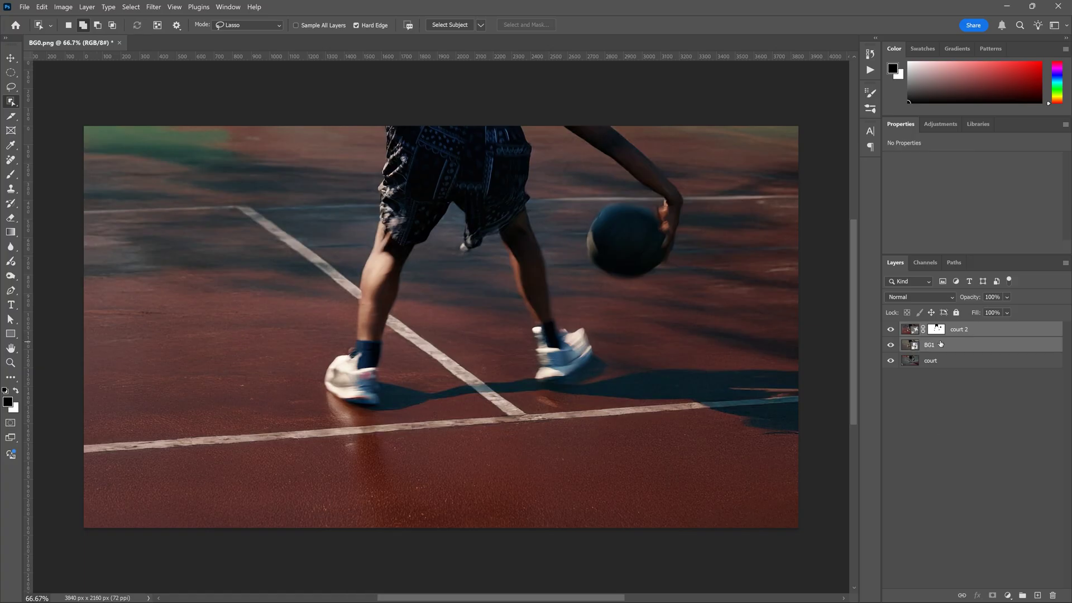
key(ctrl+e)
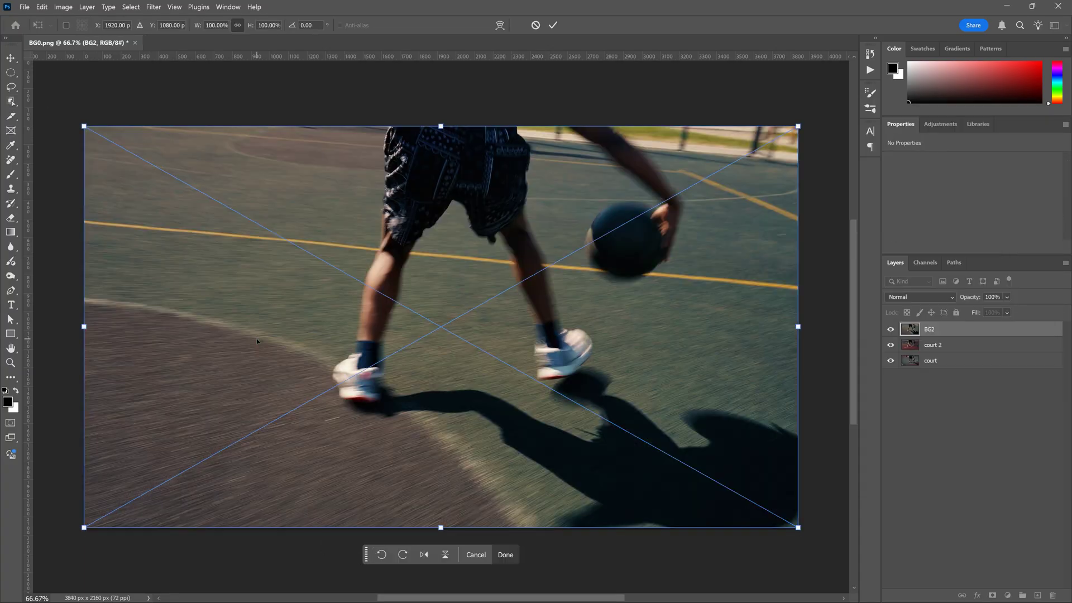
Place BG2.png and select the player, lassoing the ball out of the selection
key(Return)
click(434, 172)
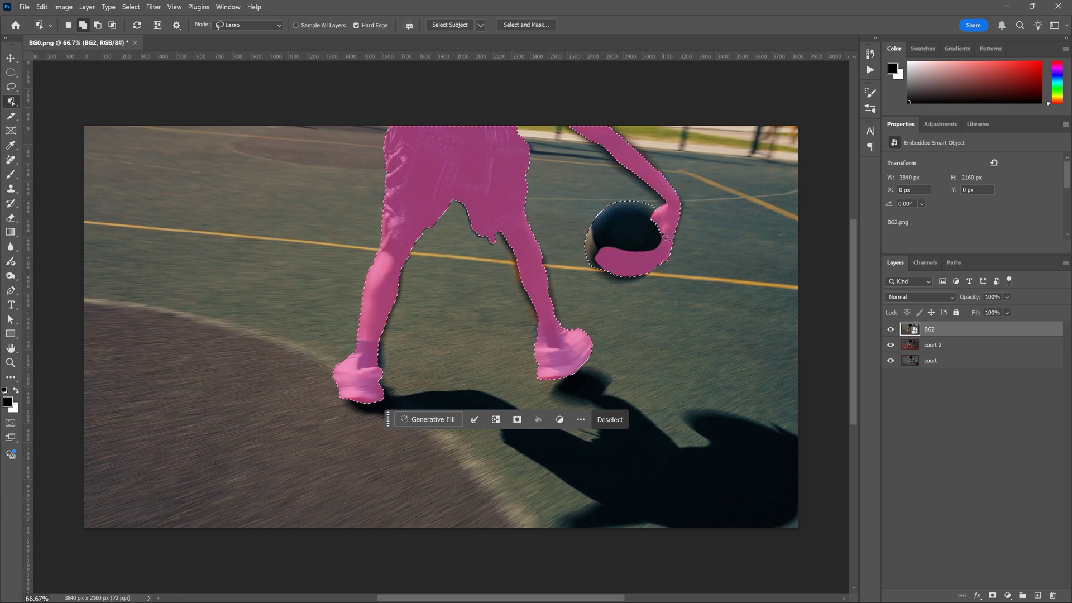
click(11, 87)
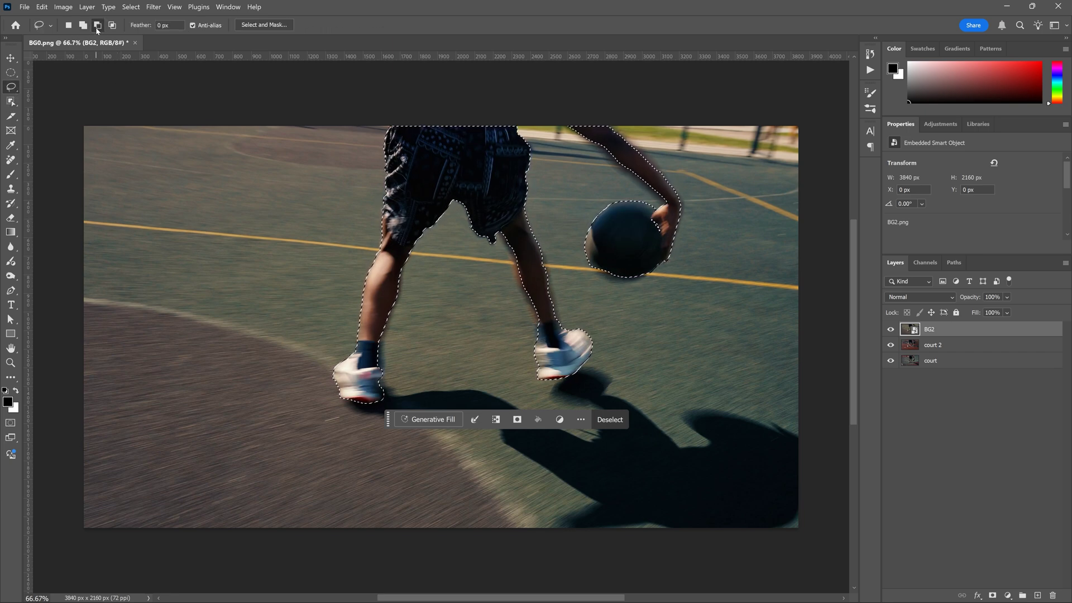
drag(597, 224, 649, 198)
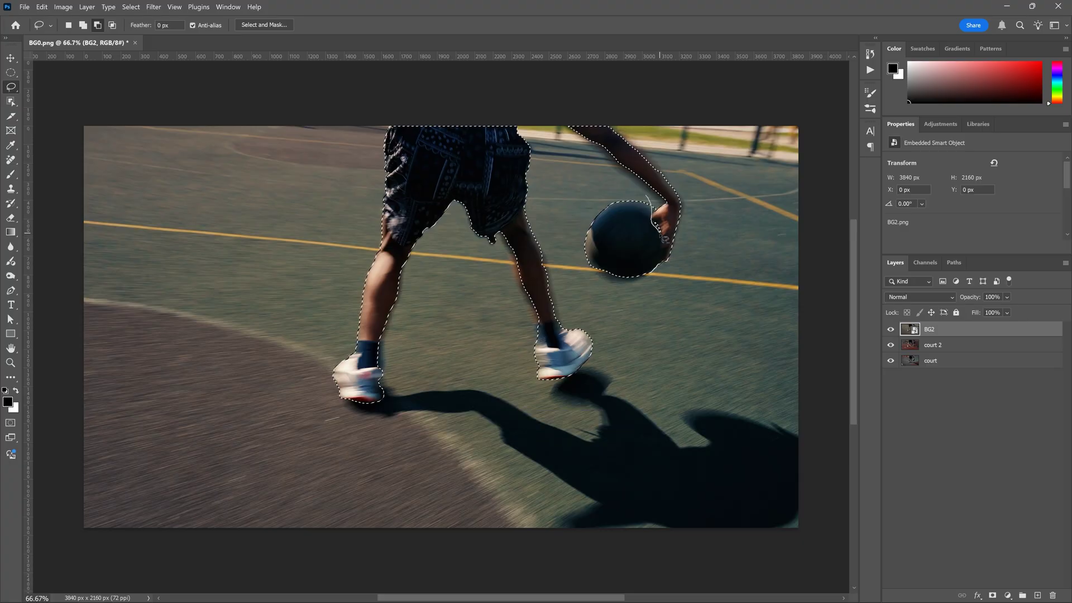
drag(641, 190, 647, 193)
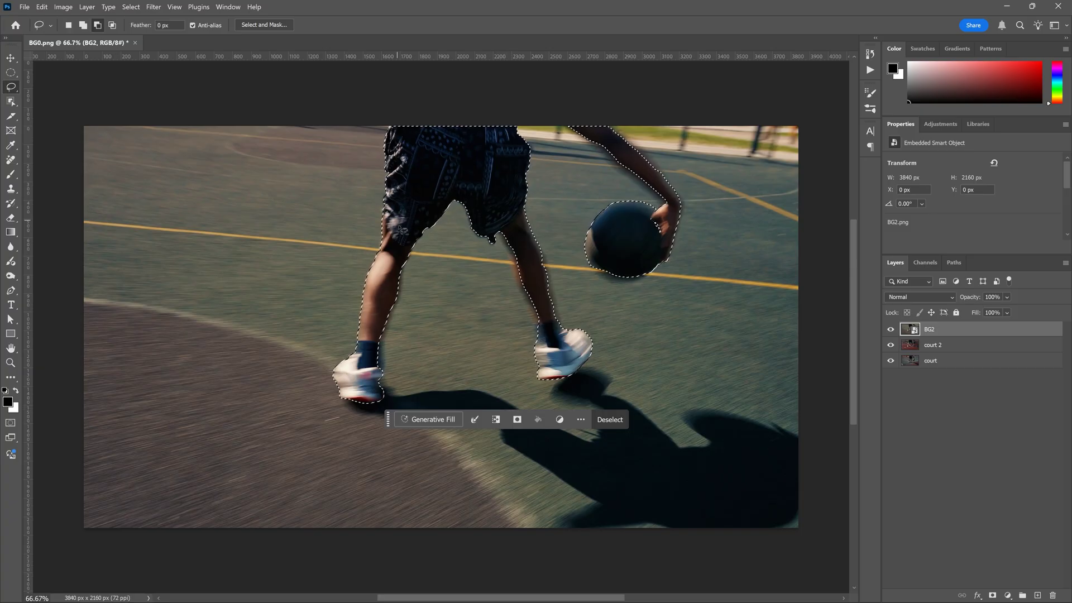
Invert the selection and Generative Fill the background with the prompt 'court'
click(495, 419)
click(366, 543)
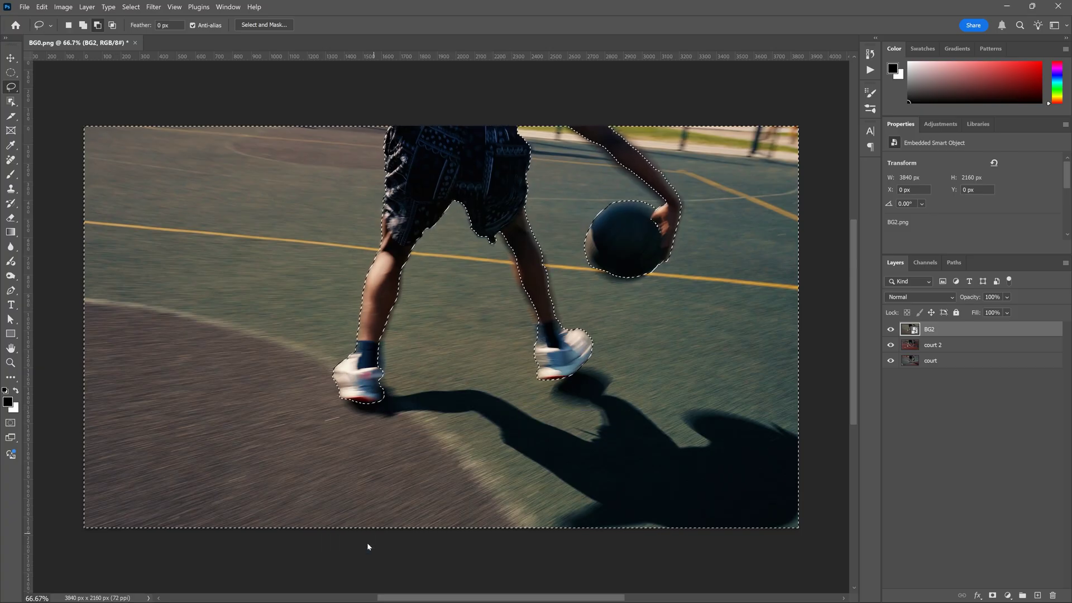
text(court)
key(Return)
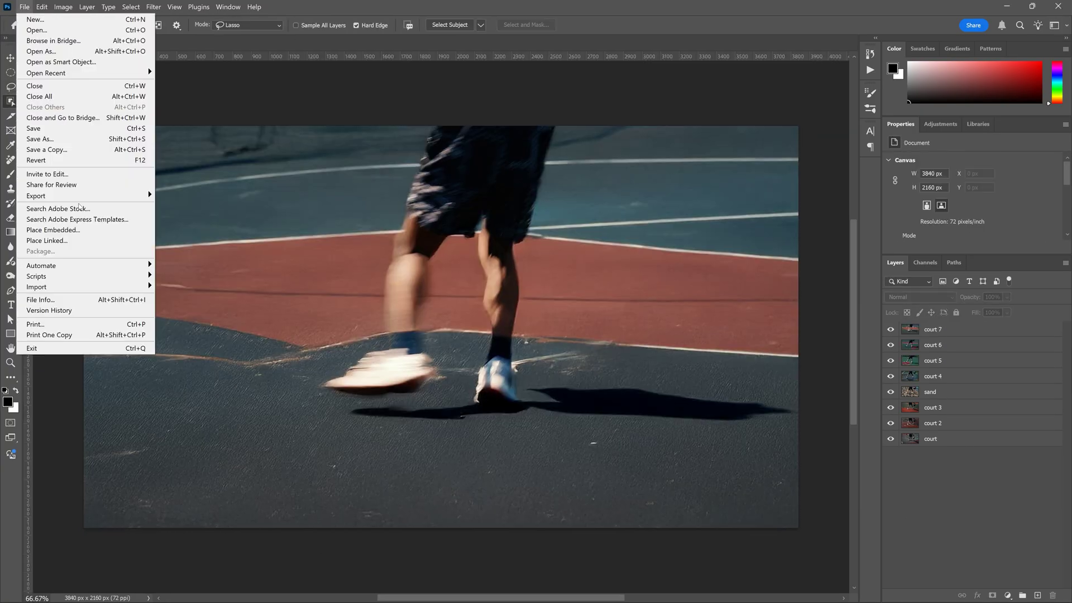
Export all layers as JPEG files with the BG0 prefix using Layers to Files
mouse_move(84, 195)
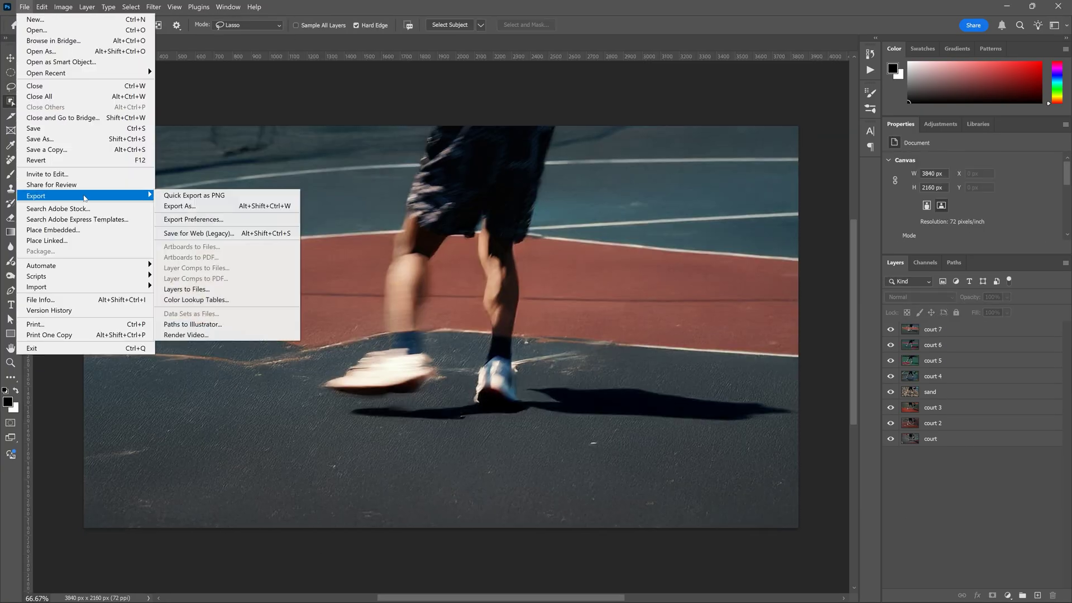
click(228, 296)
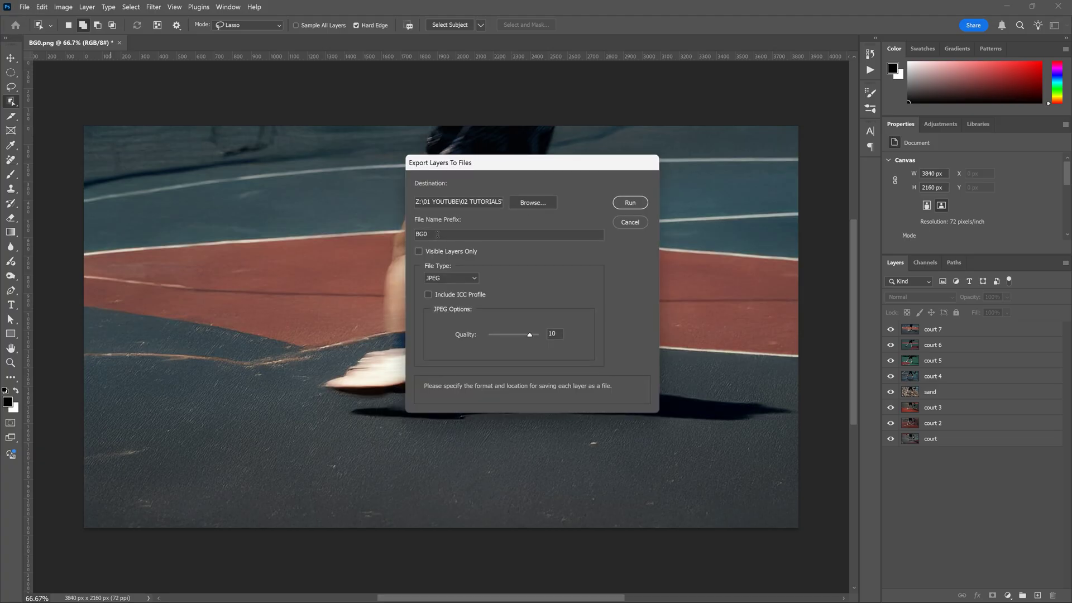
click(629, 202)
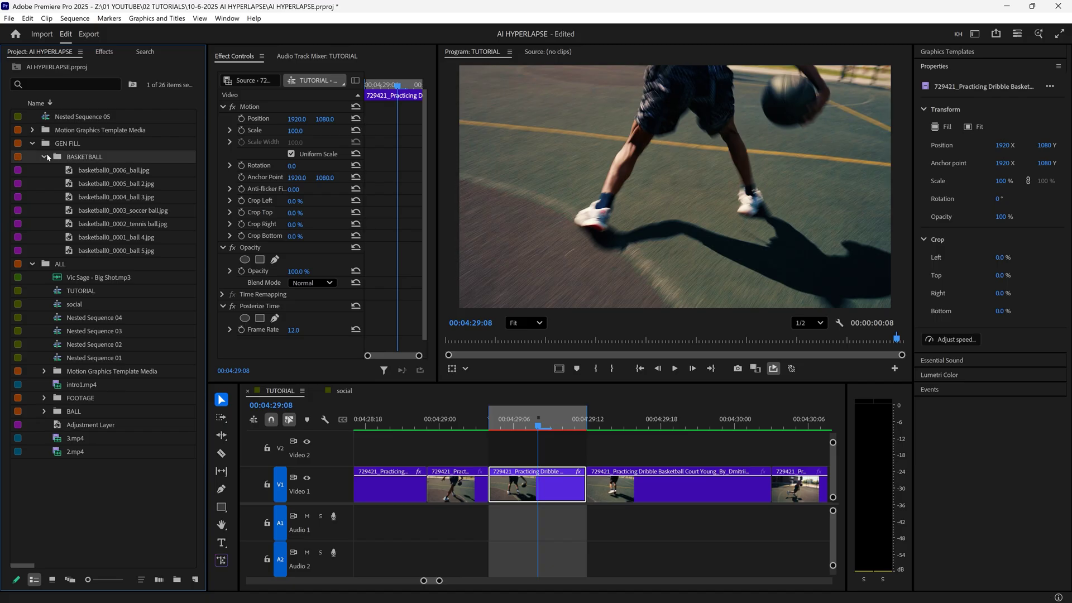
Create a new bin named BG inside the GEN FILL bin
click(45, 157)
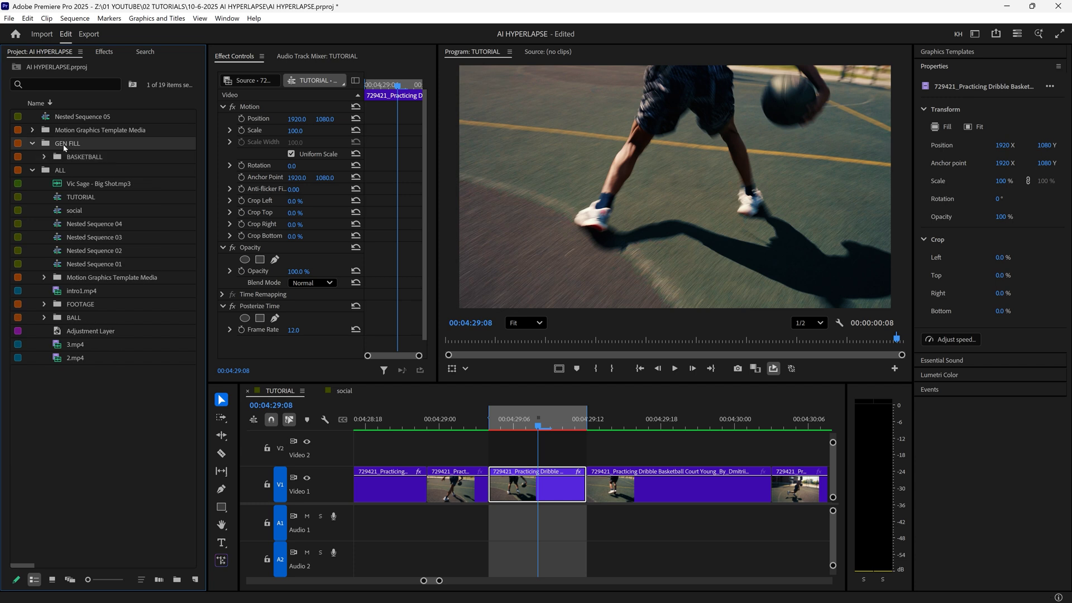
right_click(84, 146)
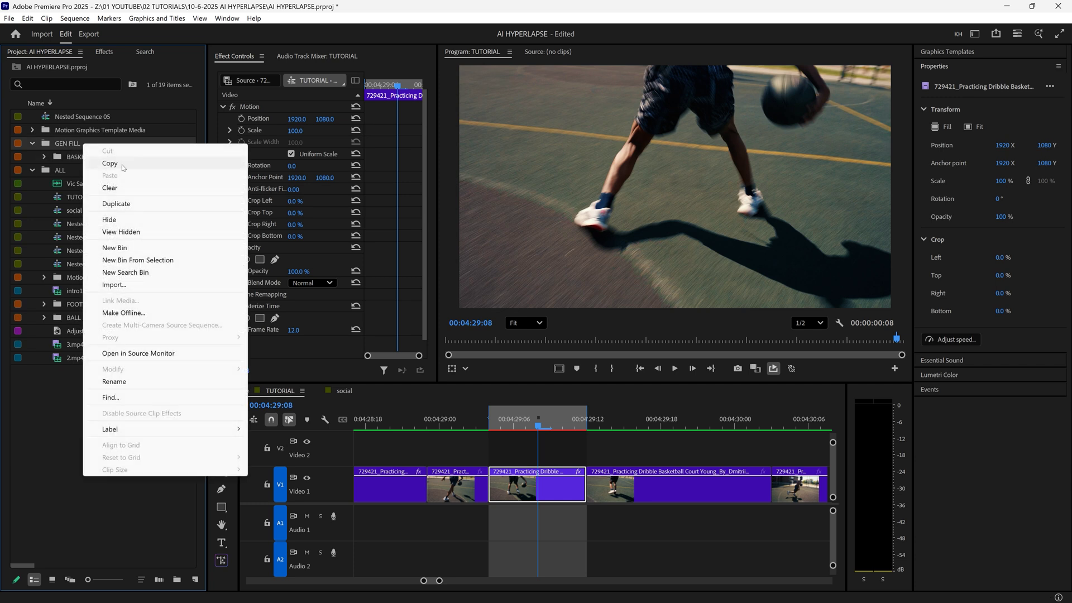
click(111, 246)
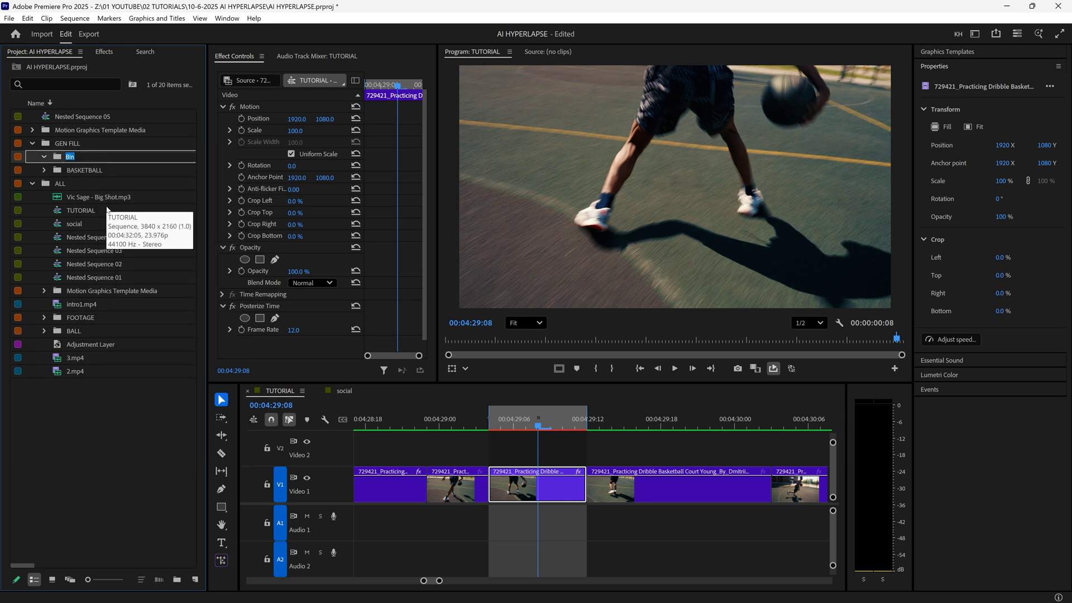
text(BG)
key(Tab)
Import the eight exported BG0 JPEGs from File Explorer into the BG bin
key(alt+Tab)
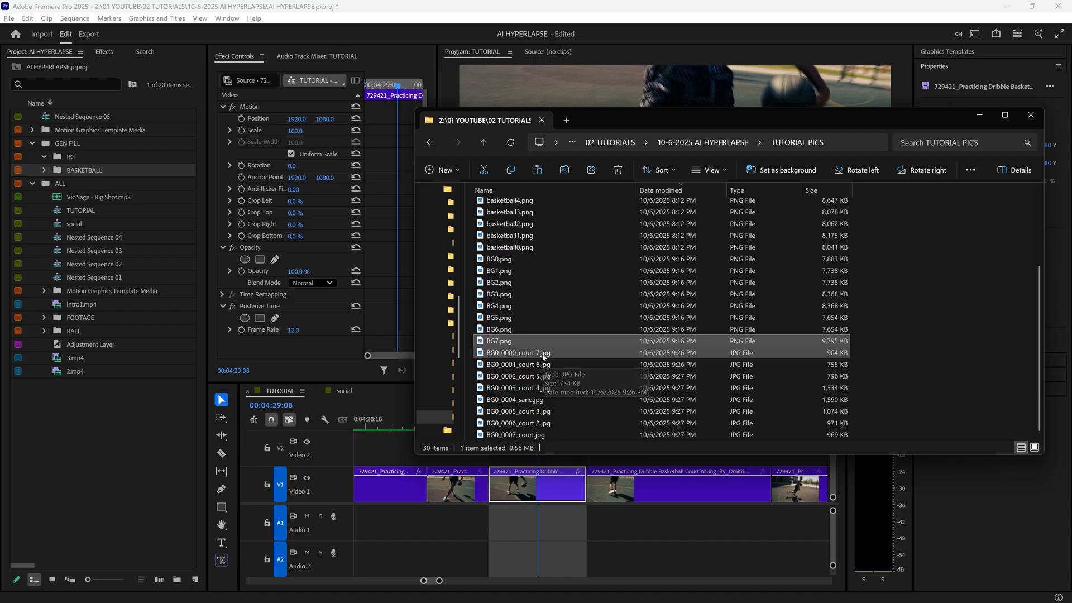
shift+click(516, 434)
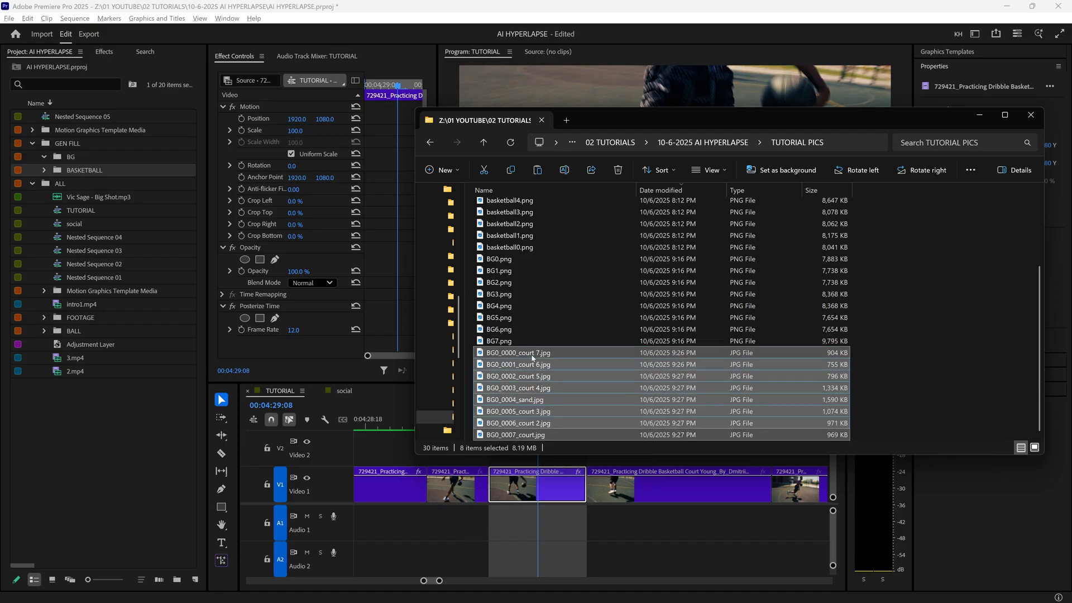
drag(532, 360, 78, 160)
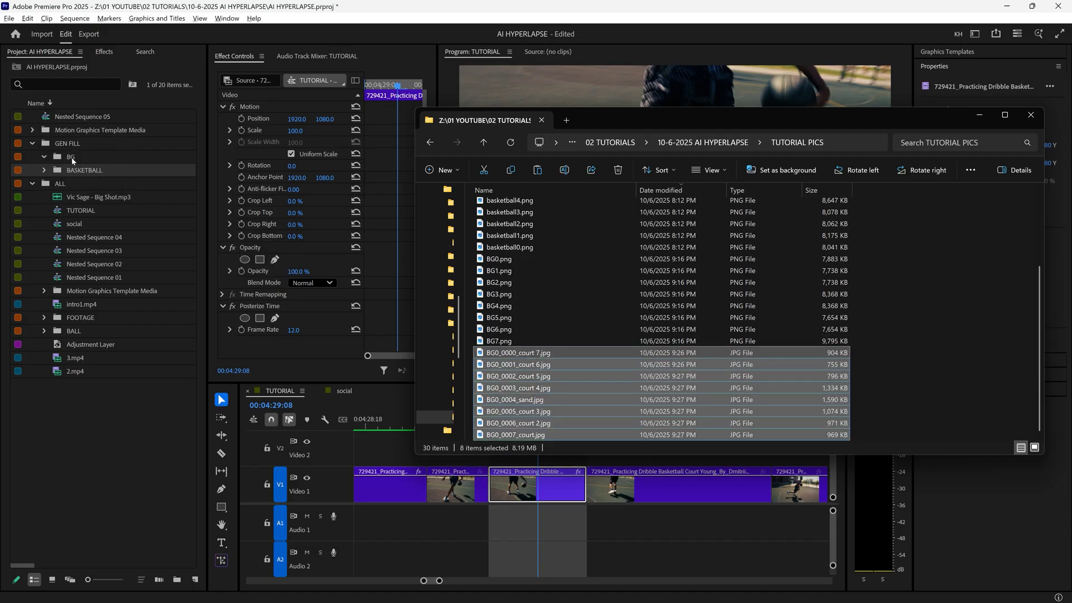
click(135, 172)
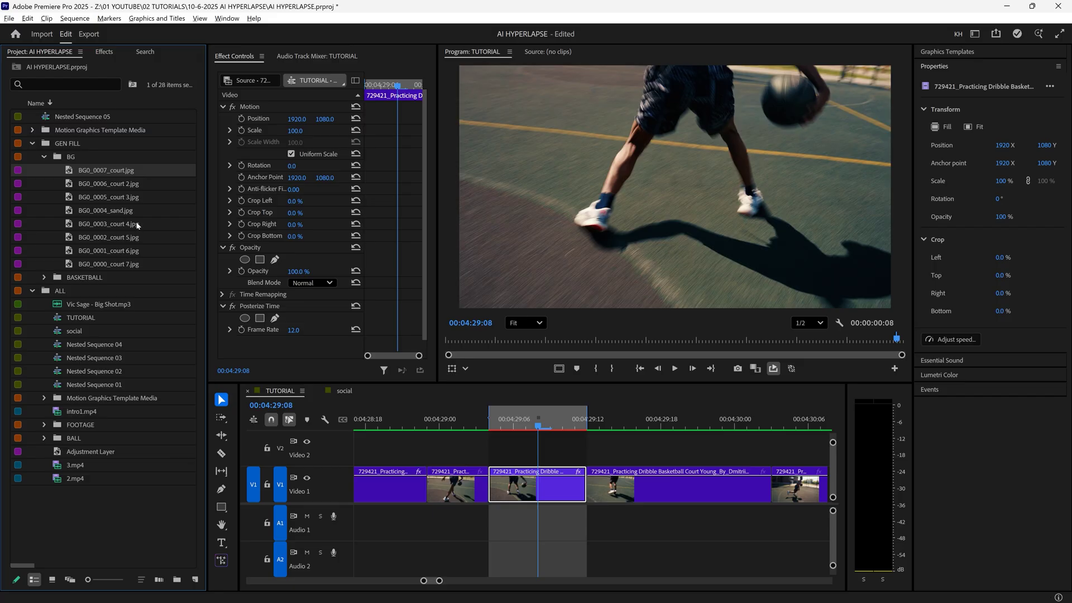
Place the eight background stills on Video 2 and nest them as Nested Sequence 06
shift+click(114, 265)
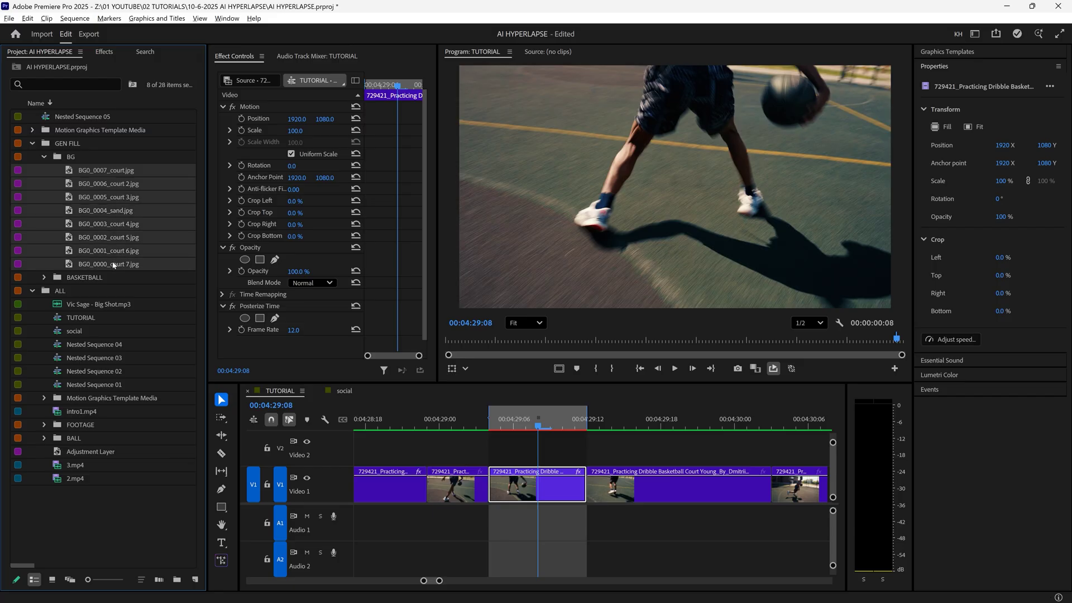
drag(114, 265, 565, 453)
key(minus)
key(minus)
key(minus)
key(minus)
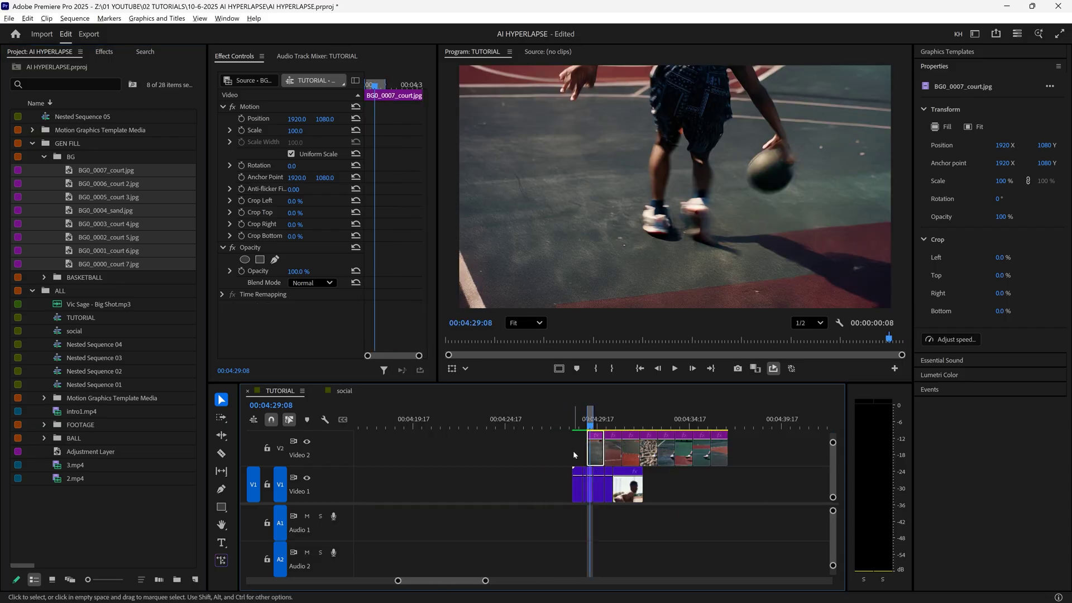
drag(748, 445, 594, 454)
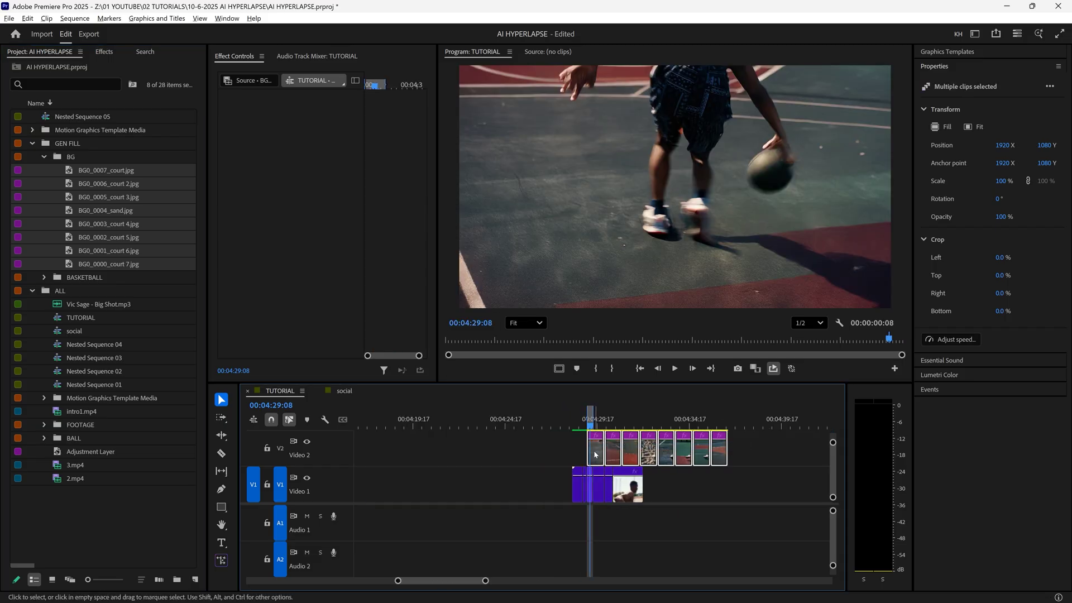
right_click(595, 454)
click(634, 348)
key(Return)
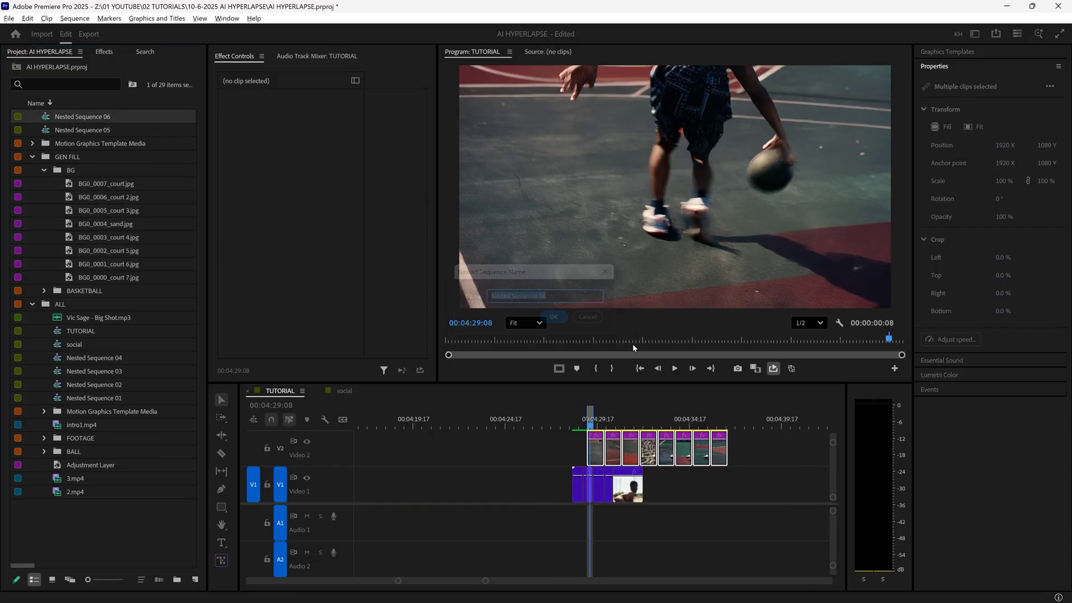
Rate-stretch Nested Sequence 06 shorter so it plays at 2300%
drag(725, 453, 657, 460)
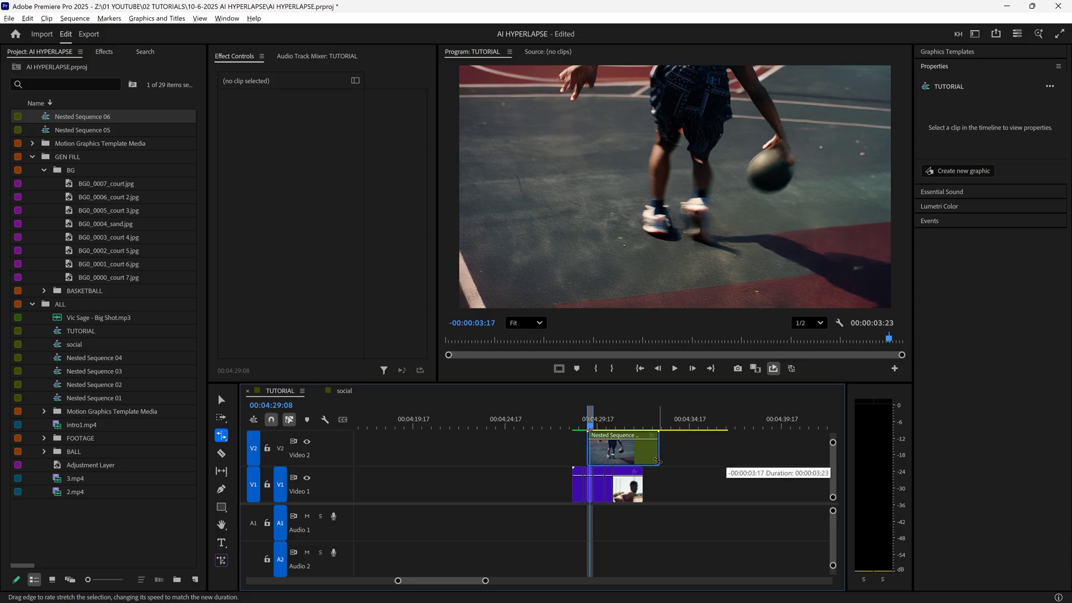
drag(591, 470, 592, 470)
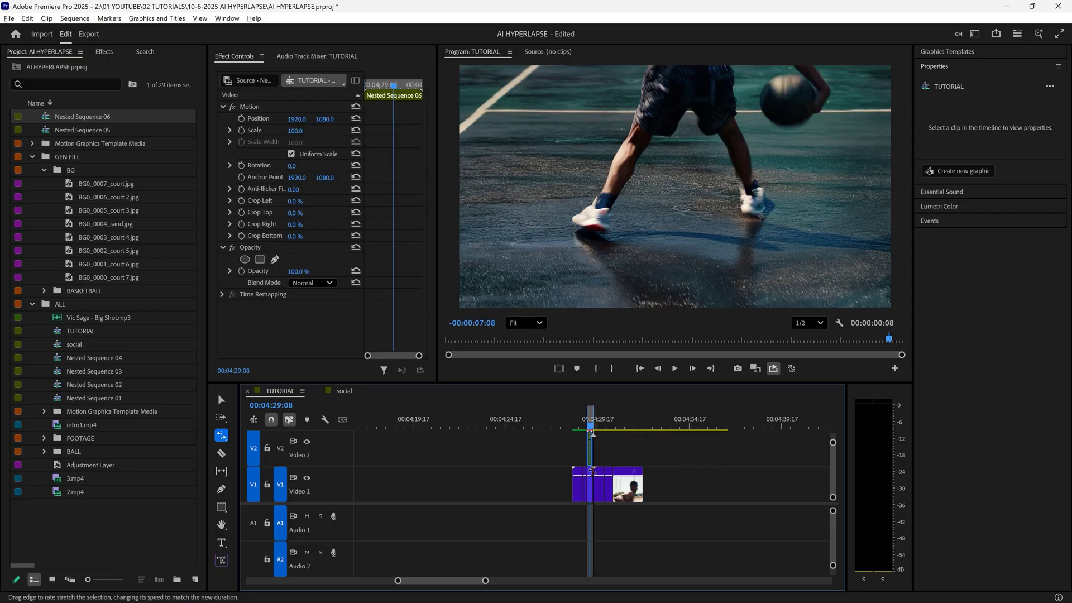
key(=)
key(=)
key(=)
key(=)
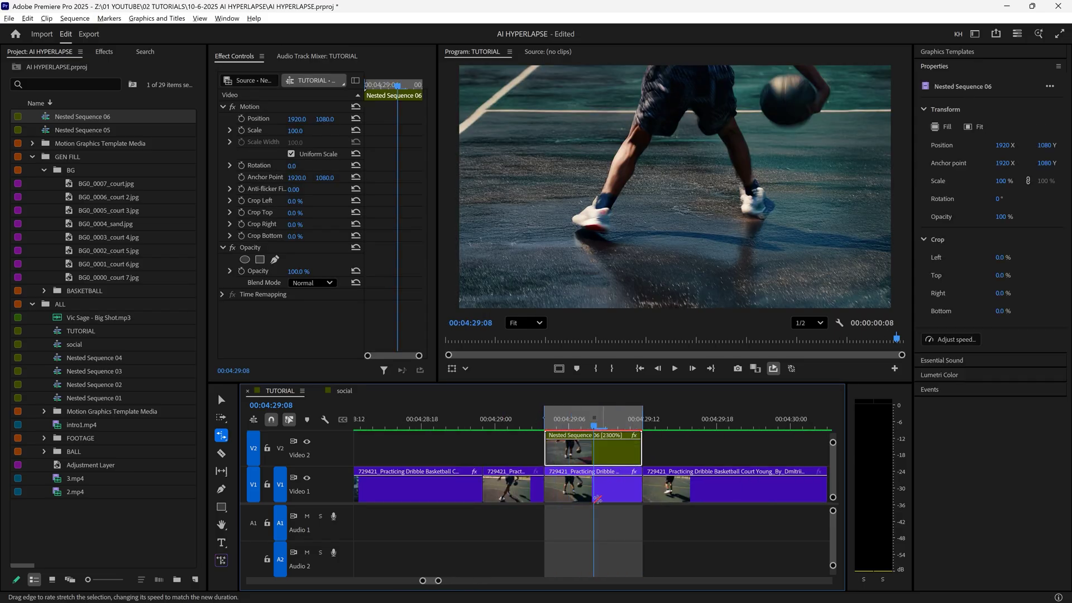
mouse_move(579, 428)
mouse_down()
mouse_move(565, 425)
mouse_move(592, 422)
mouse_up()
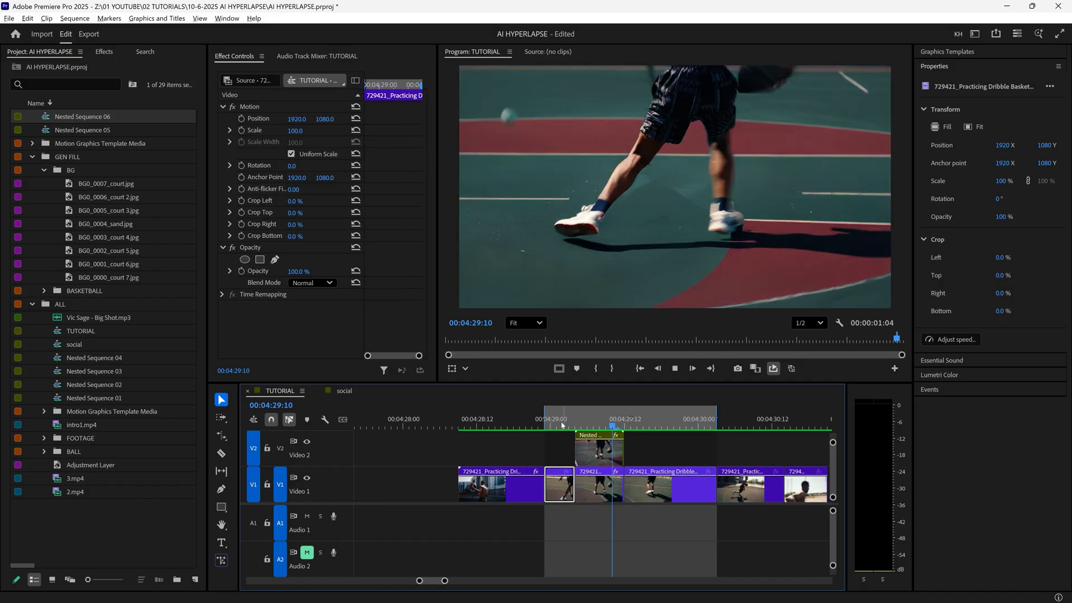
key(space)
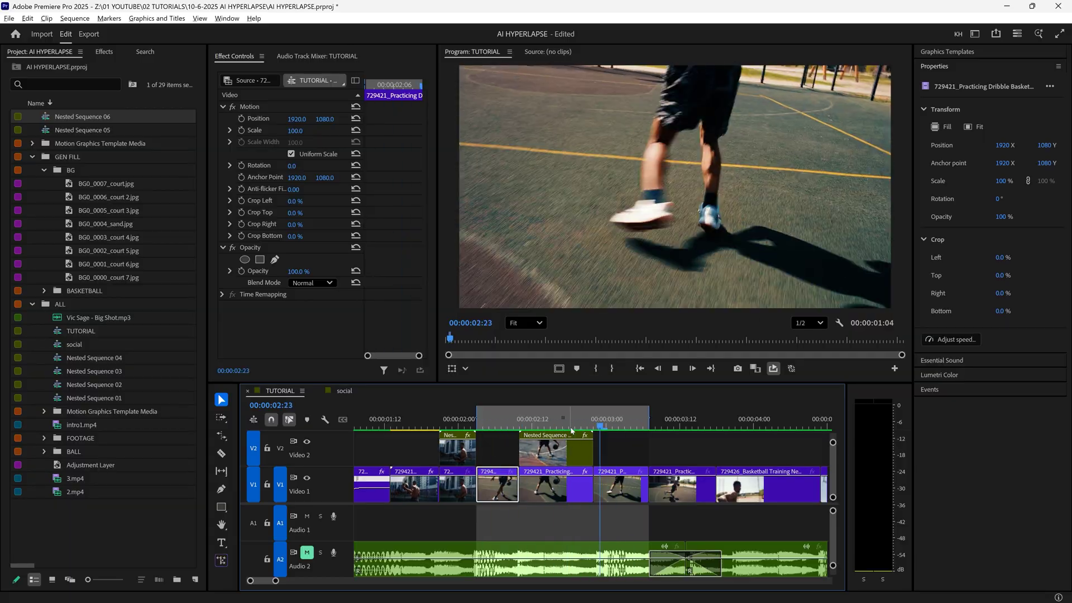
click(533, 426)
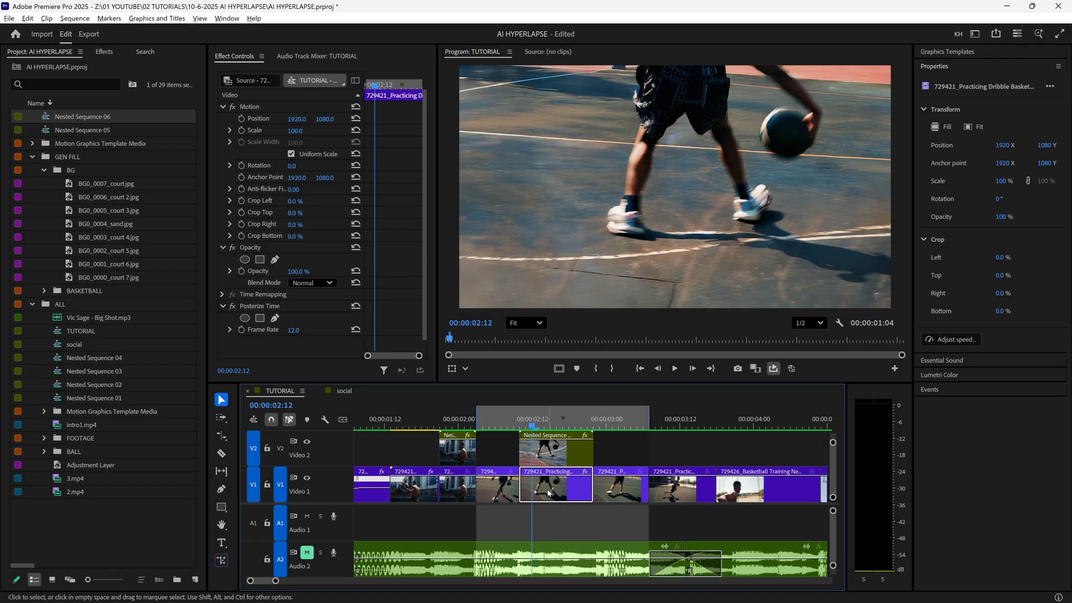
key(ctrl+r)
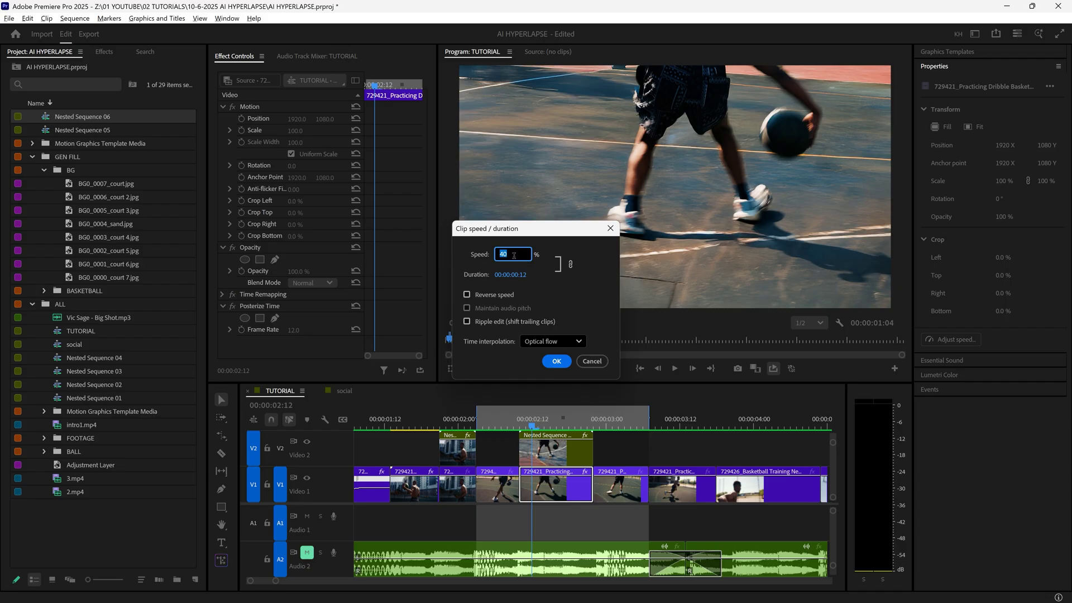
click(594, 361)
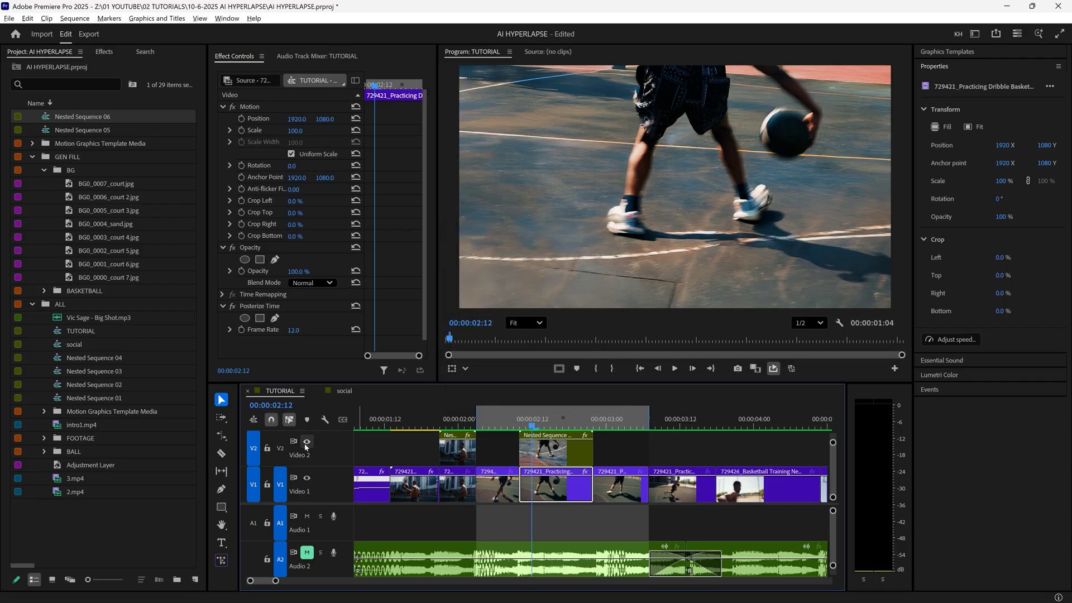
click(497, 413)
key(space)
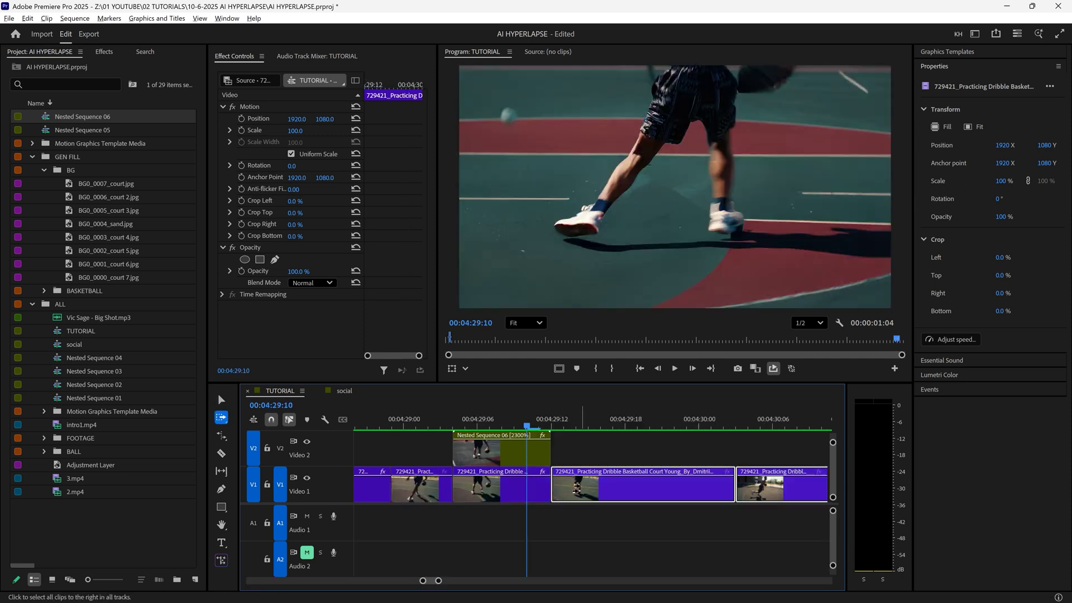
shift+click(574, 492)
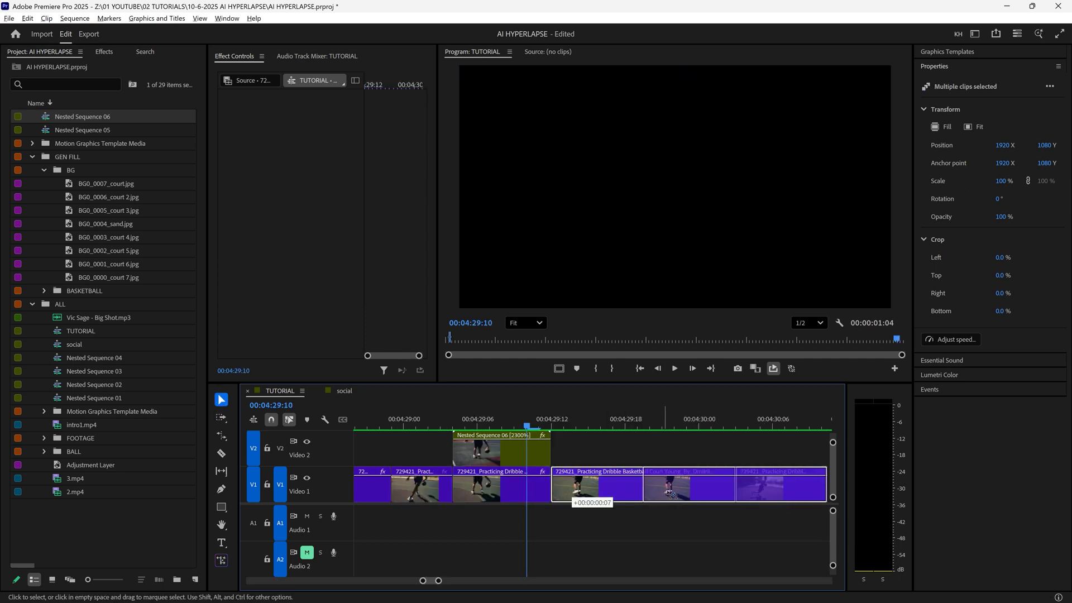
Make room, then rate-stretch Nested Sequence 06 and the dribbling clip longer, slowing the nest to 1150%
drag(671, 494, 672, 494)
key(r)
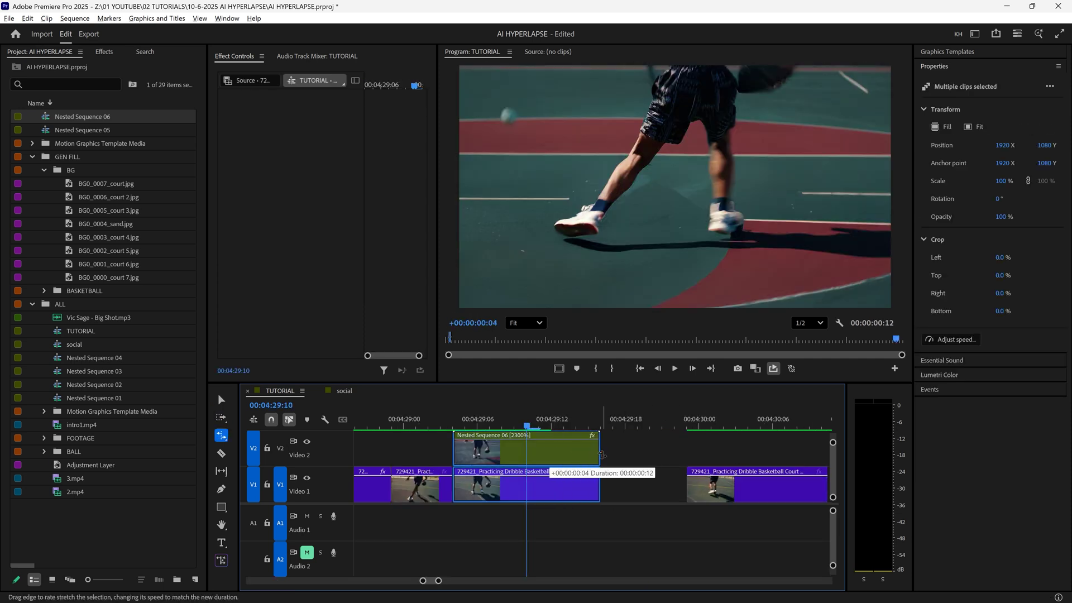
drag(634, 452, 649, 452)
key(v)
click(662, 483)
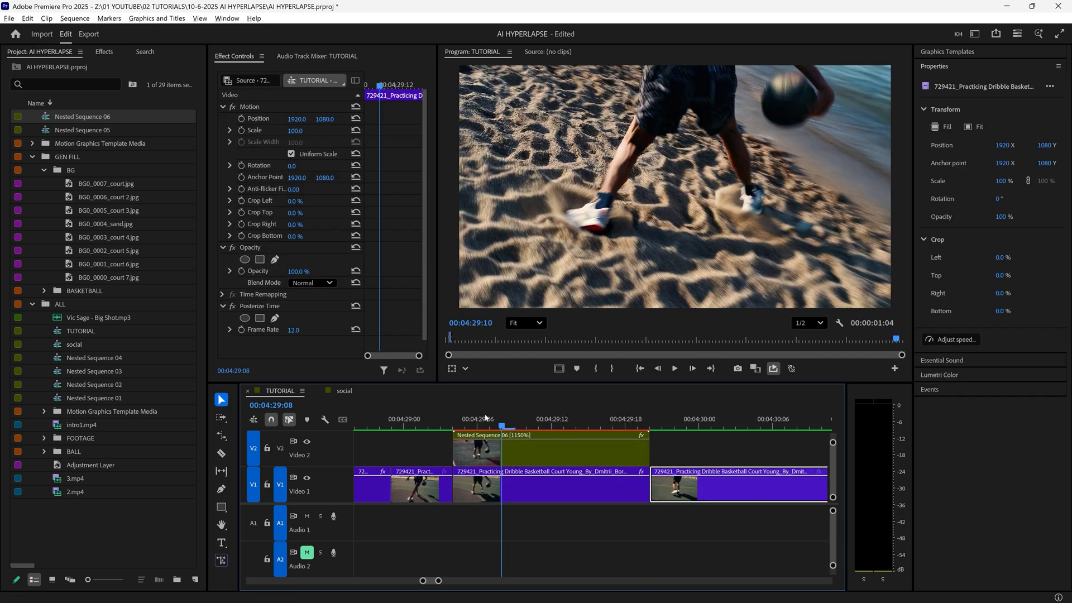